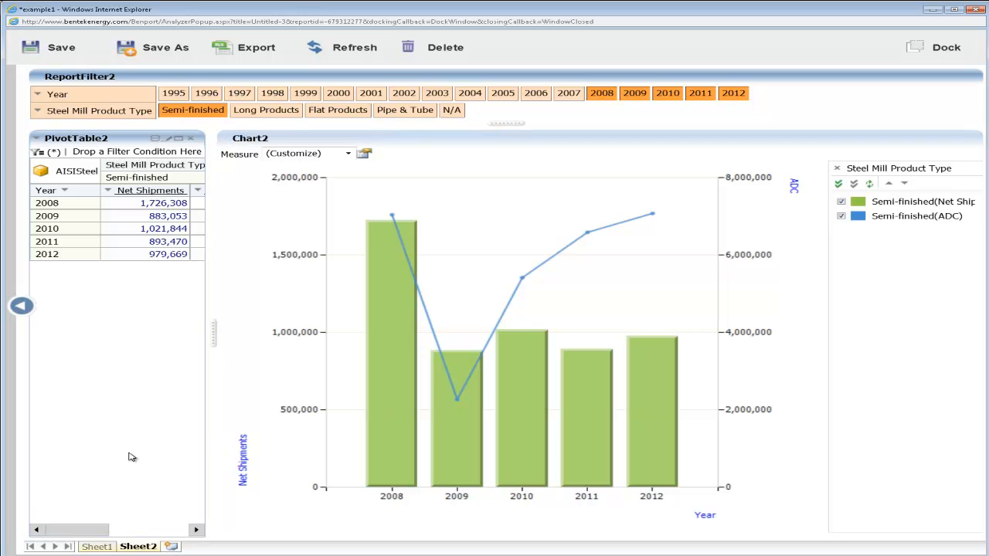
Open Sheet1 and enlarge Chart1 by shrinking the row of parts above it.
left_click(96, 547)
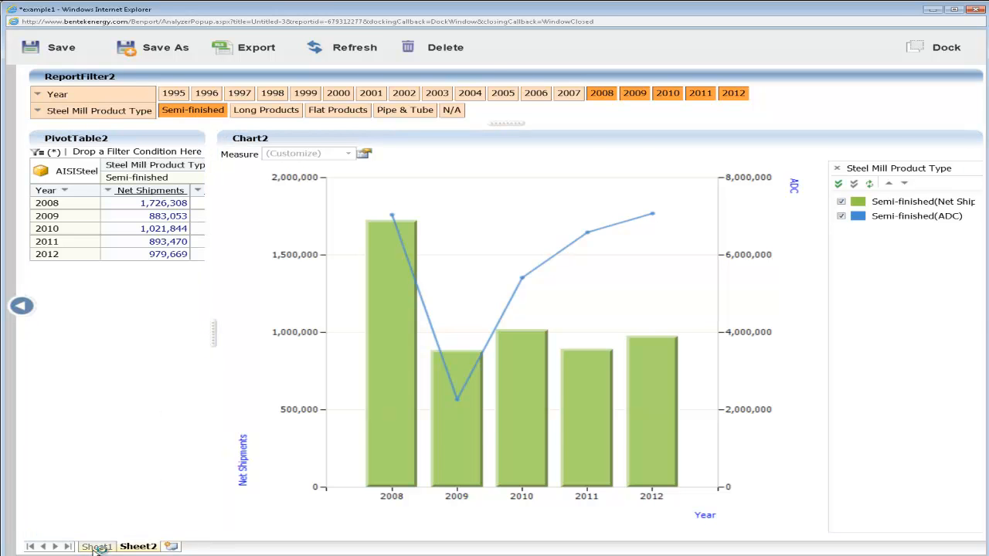
left_click_drag(526, 305, 517, 241)
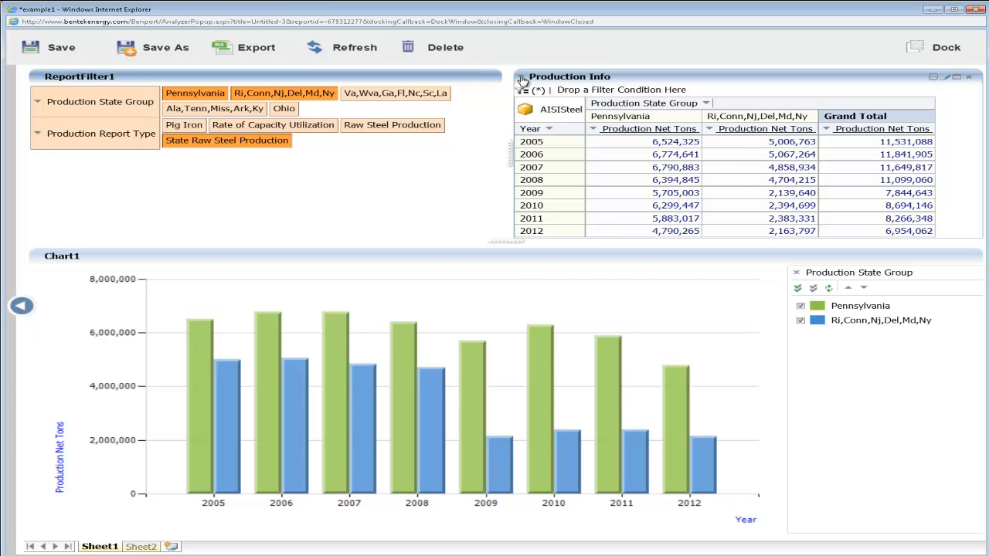
Change the Production Info pivot table's caption to "Prod. Table" in its detail settings.
right_click(523, 81)
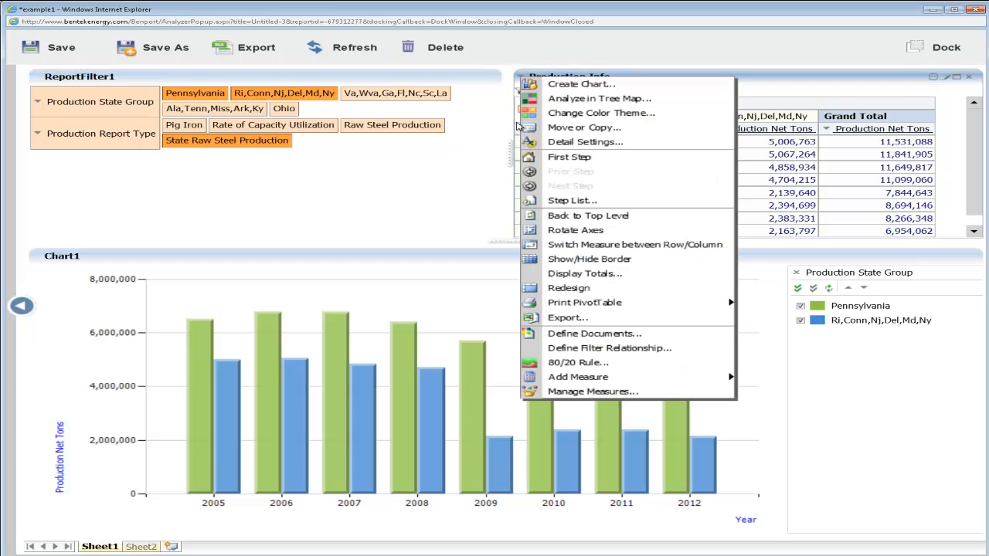
left_click(566, 143)
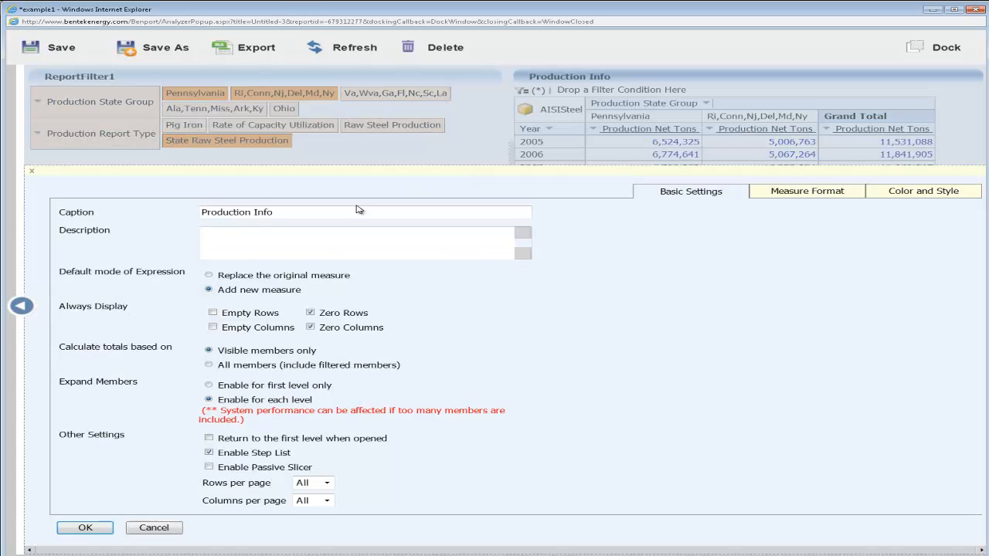
left_click_drag(274, 212, 193, 215)
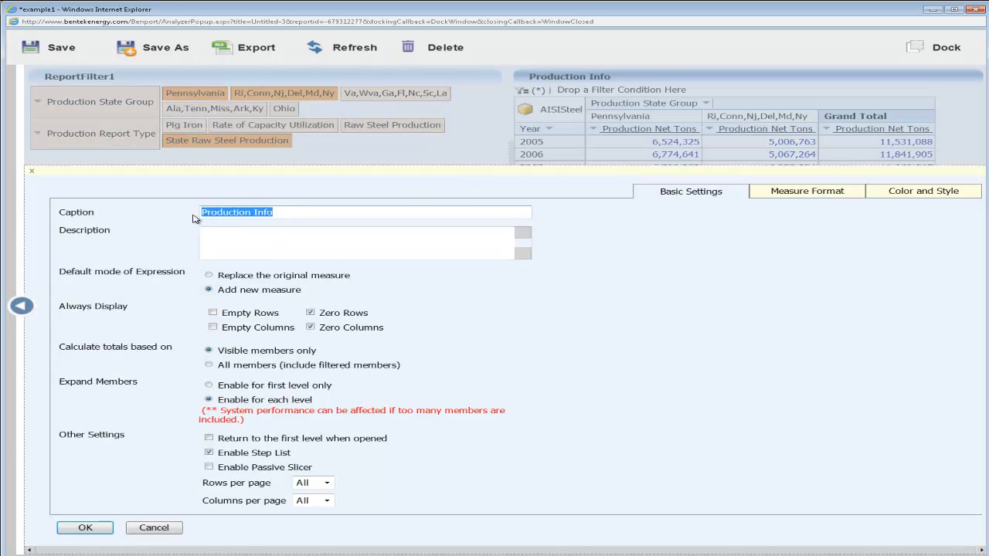
type("Prod. Table")
triple_click(75, 381)
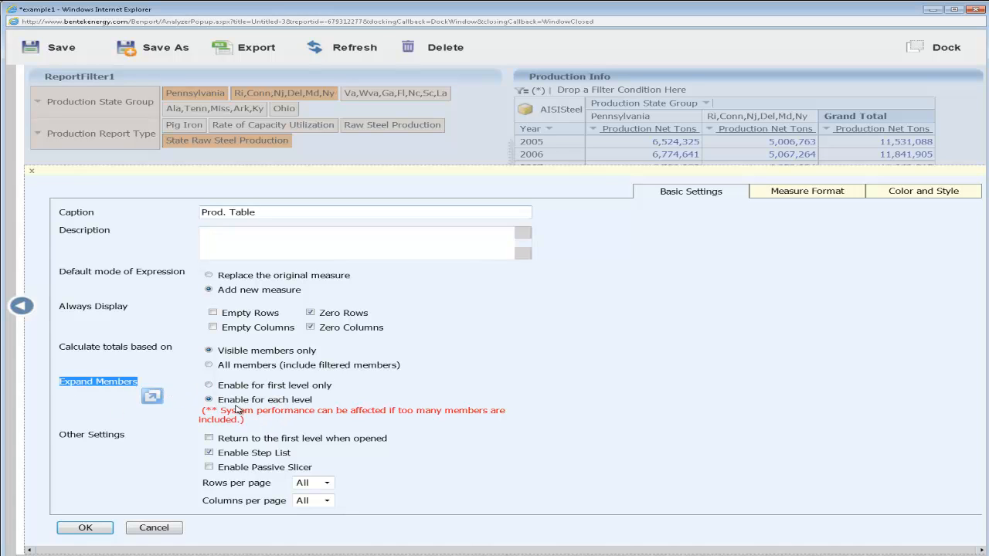
left_click(101, 403)
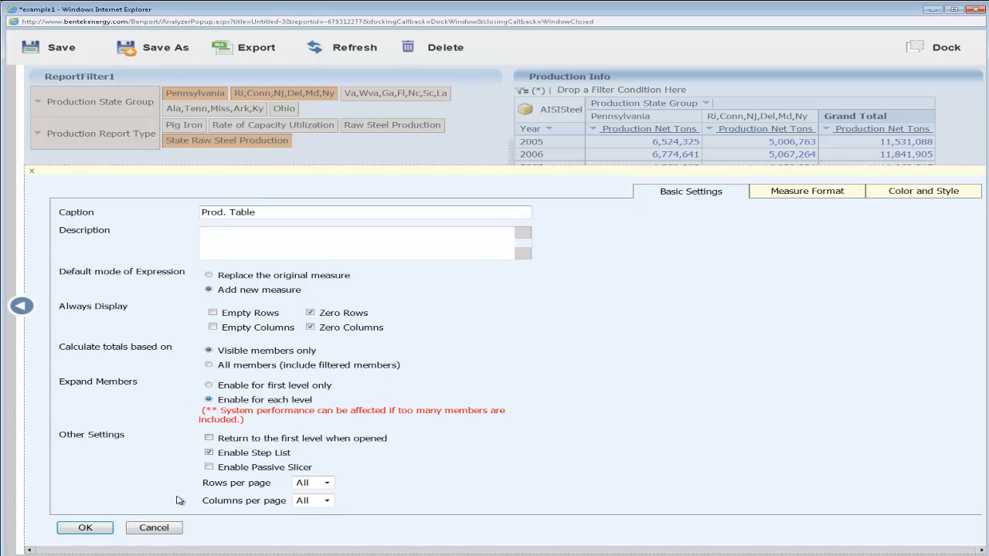
left_click(100, 534)
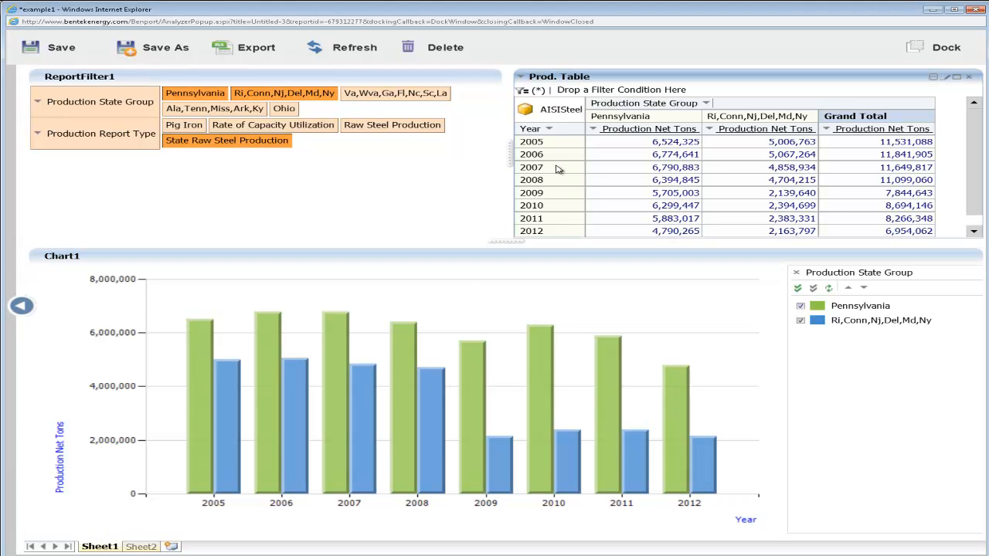
Copy the Prod. Table pivot table into a new sheet.
left_click(523, 79)
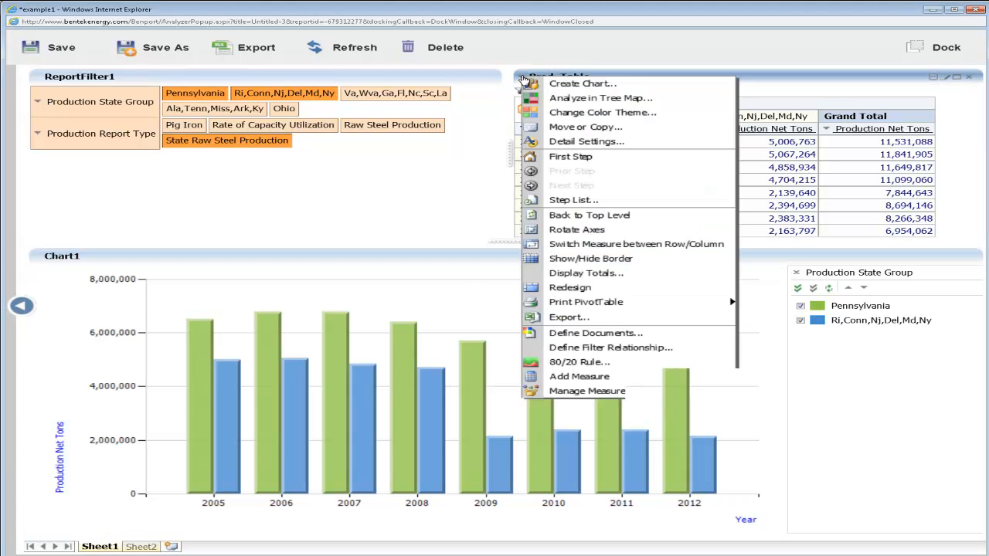
left_click(582, 128)
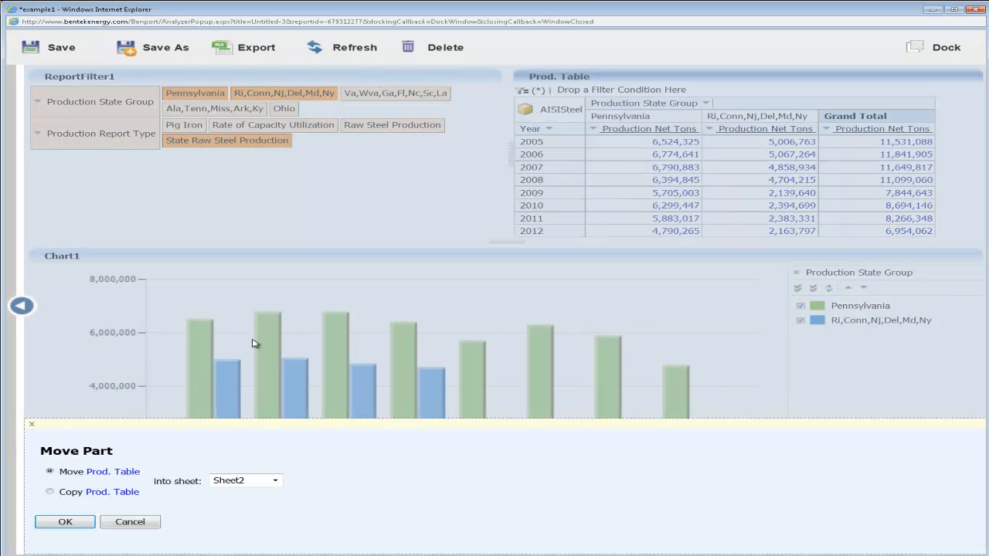
left_click(51, 493)
left_click(249, 480)
left_click(236, 503)
left_click(50, 522)
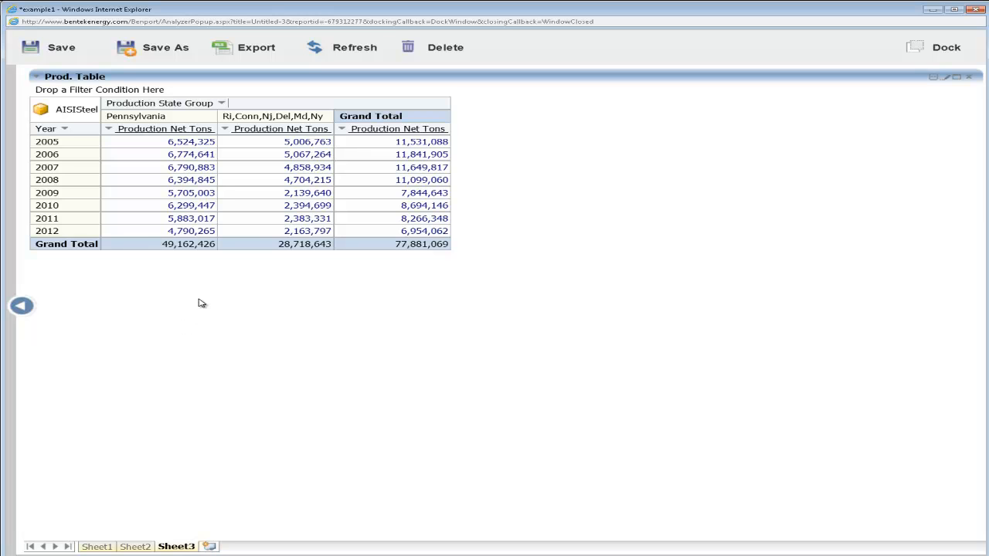
Clear the Production State Group filter on the copied Prod. Table and duplicate the table side by side on Sheet3.
left_click(221, 104)
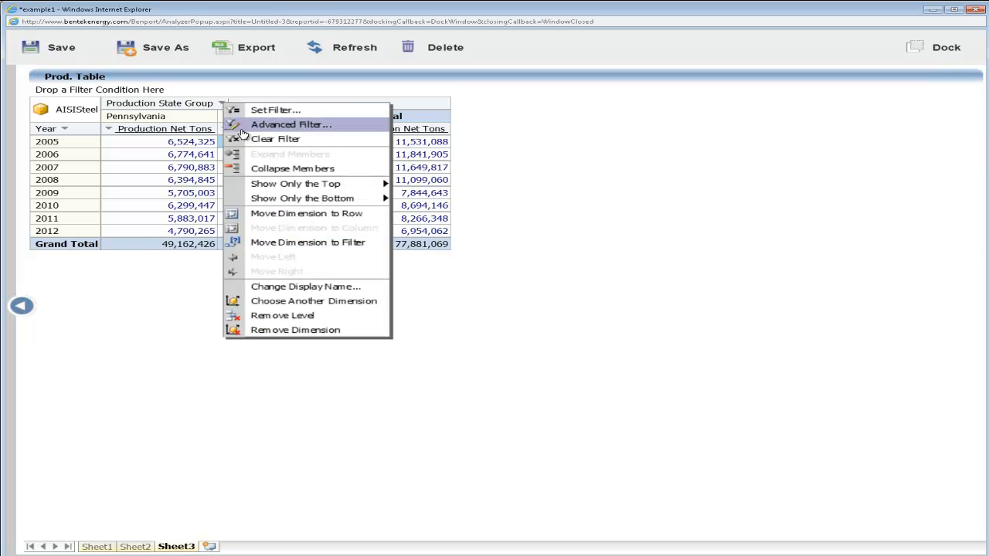
left_click(263, 140)
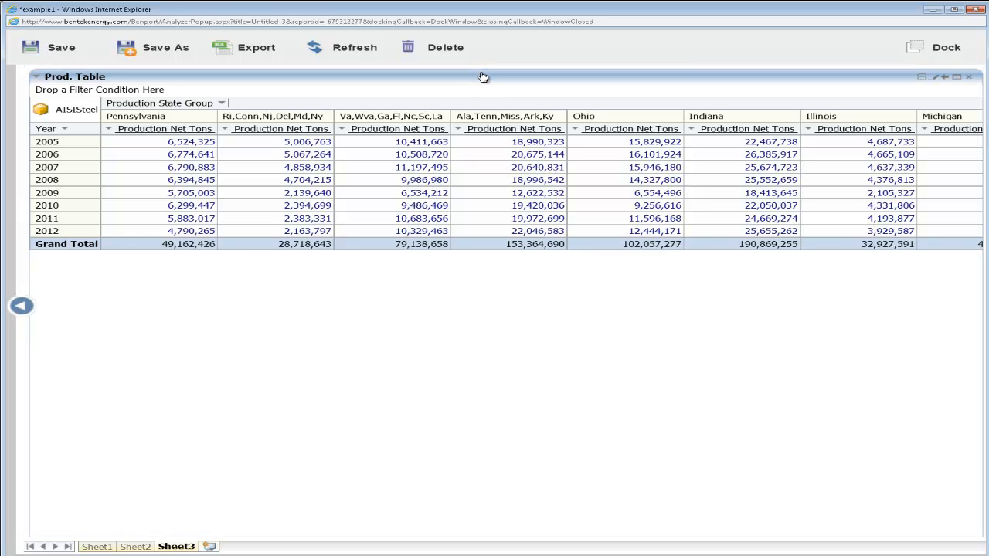
left_click_drag(484, 79, 473, 117)
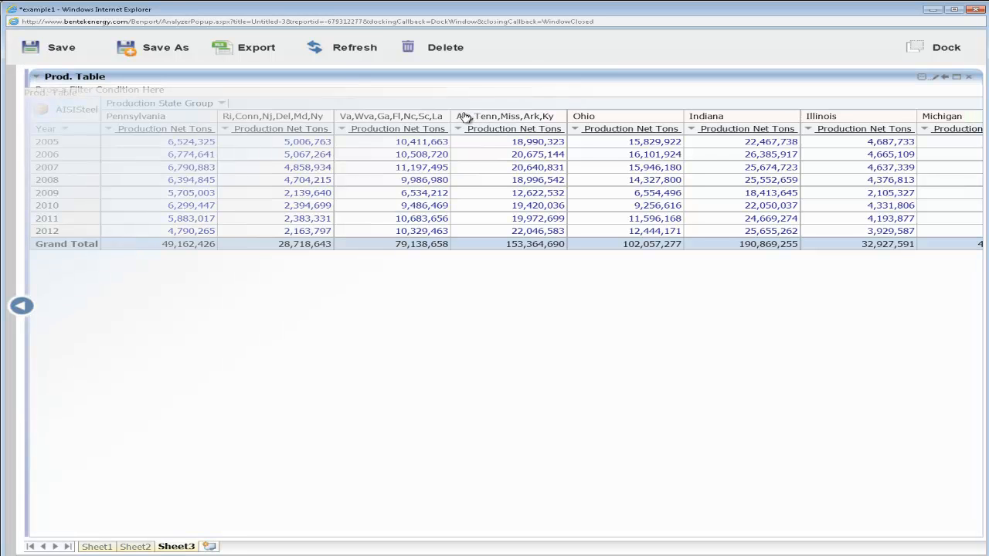
left_click_drag(466, 116, 466, 116)
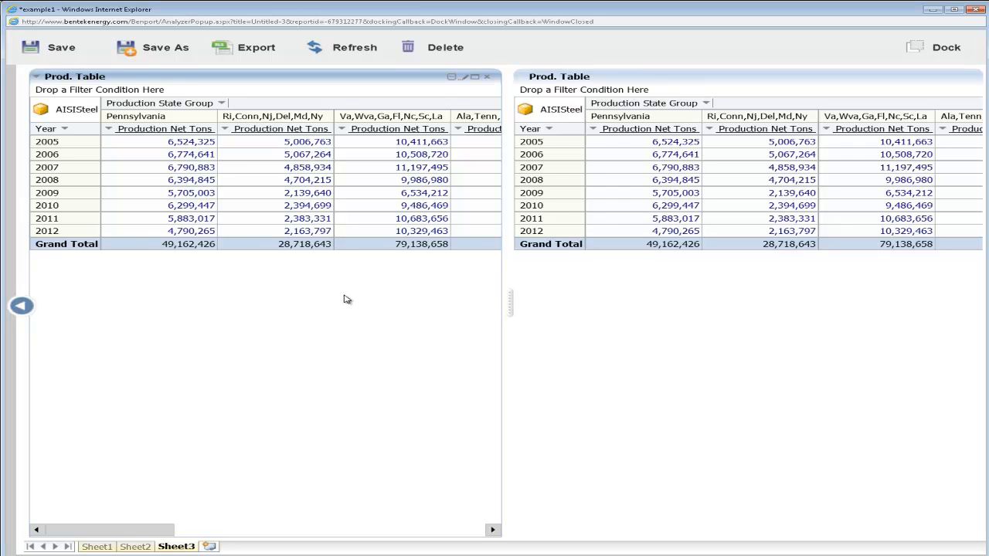
Filter the first Prod. Table's Production State Group to Pennsylvania only and hide all of its totals.
left_click(222, 104)
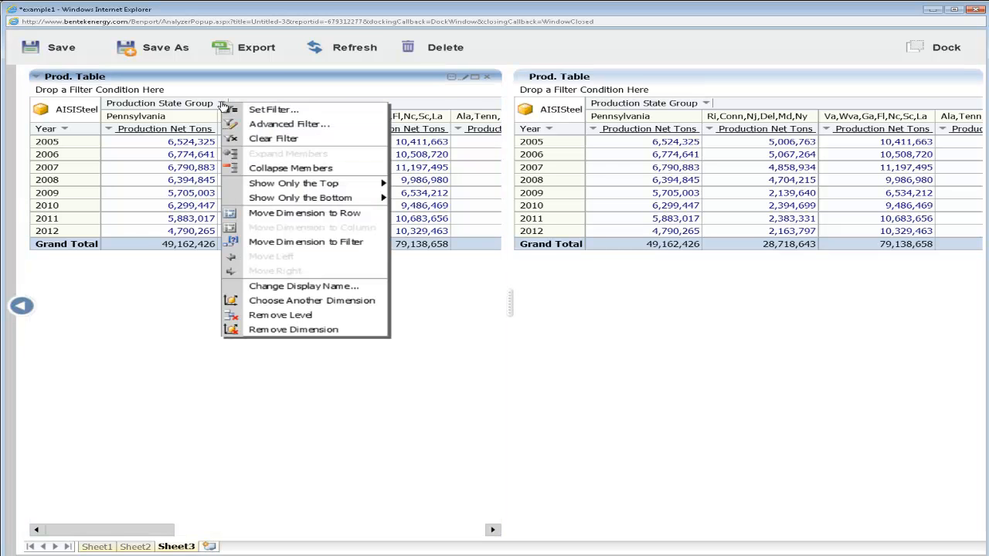
left_click(268, 111)
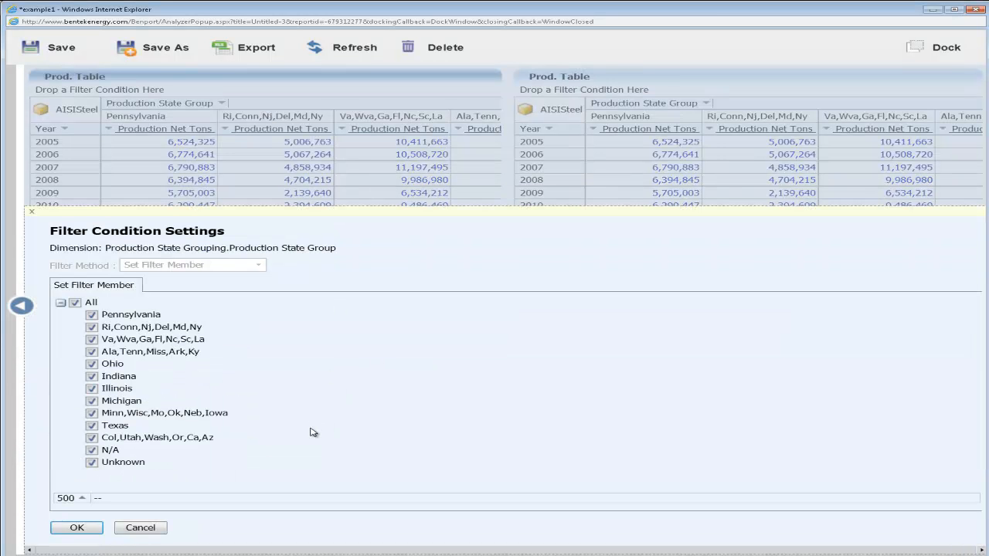
left_click(149, 316)
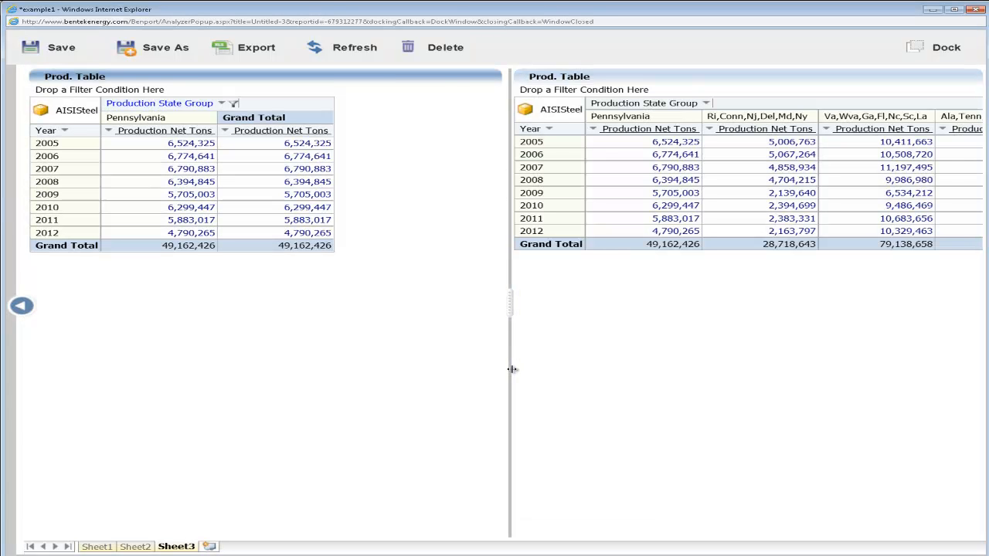
right_click(195, 208)
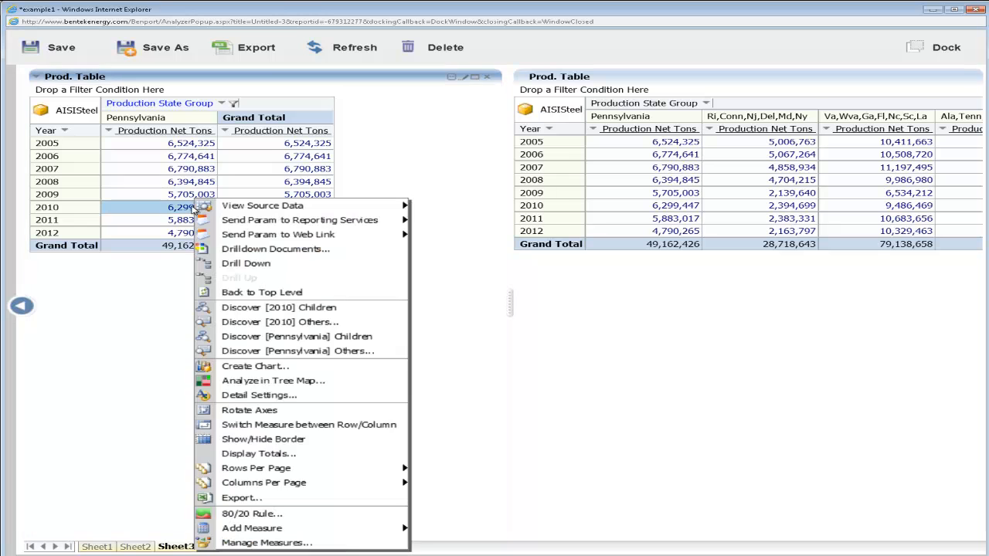
left_click(240, 454)
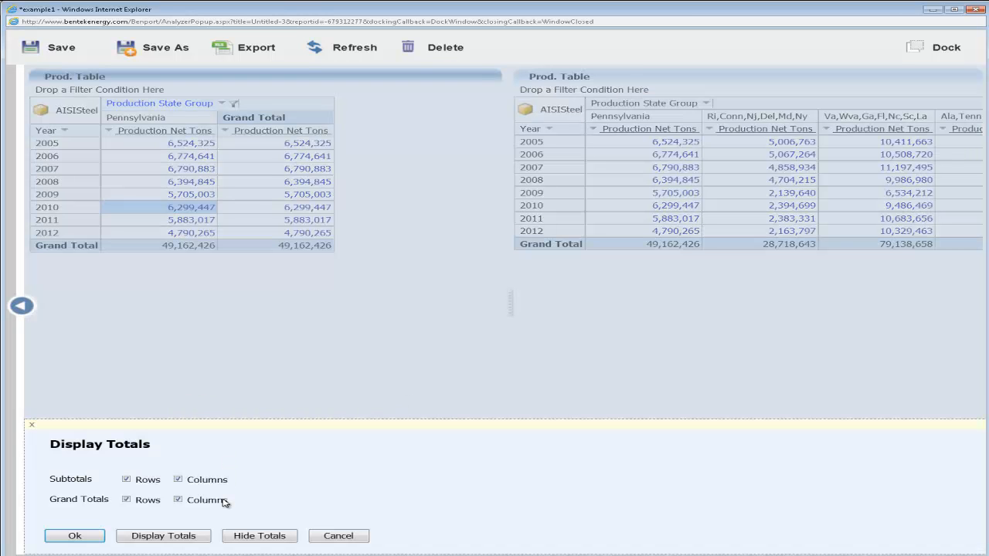
left_click(263, 535)
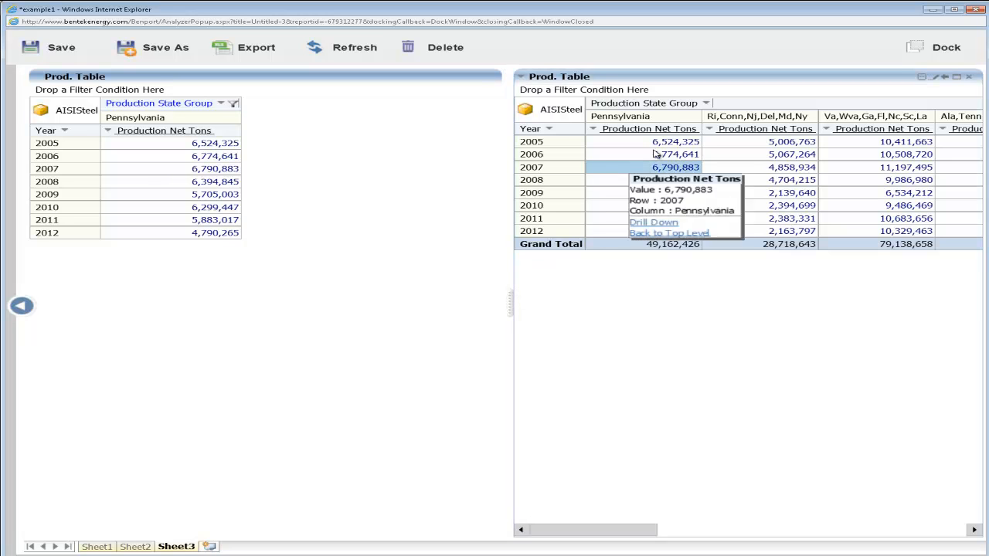
Filter the second Prod. Table's Production State Group to Ri,Conn,Nj,Del,Md,Ny only and hide all of its totals.
left_click(706, 104)
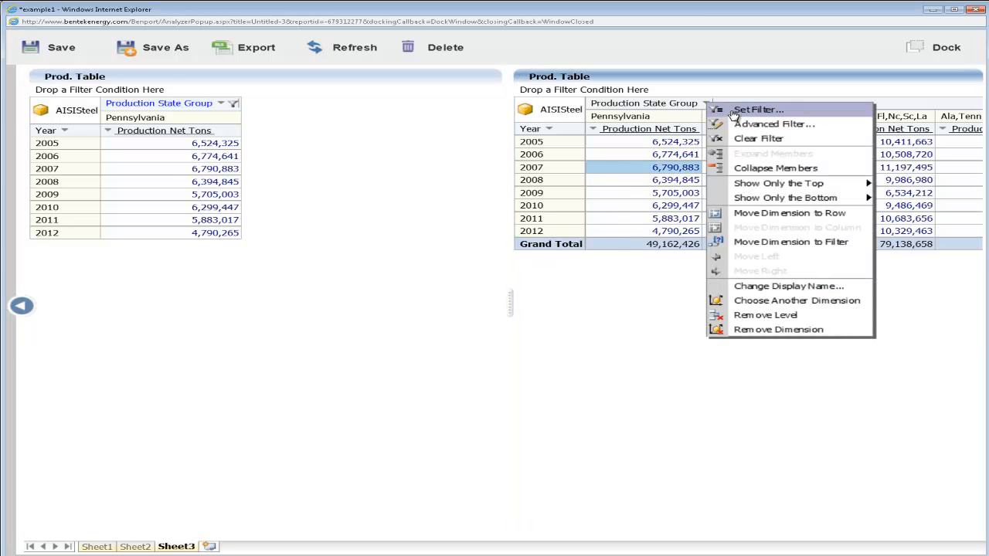
left_click(734, 110)
left_click(92, 315)
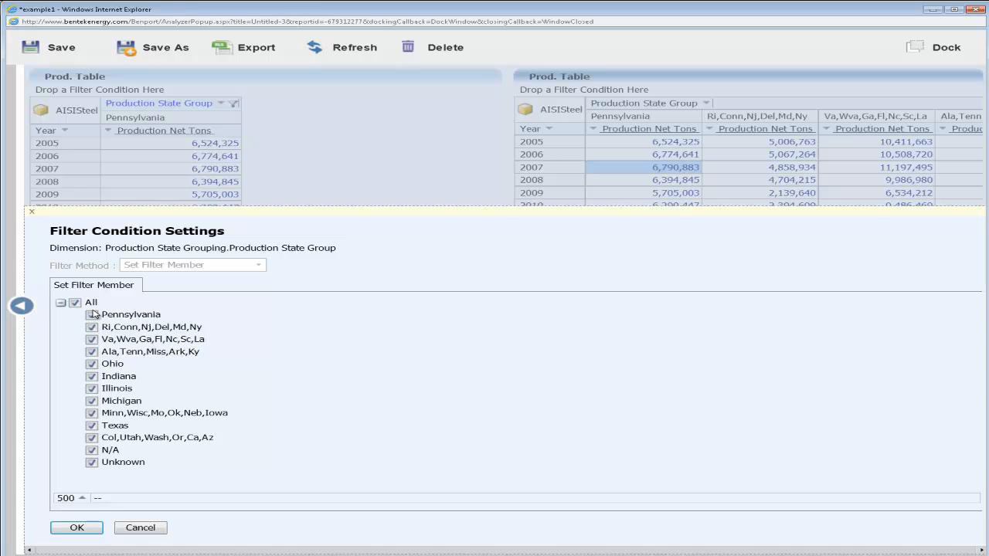
left_click(139, 328)
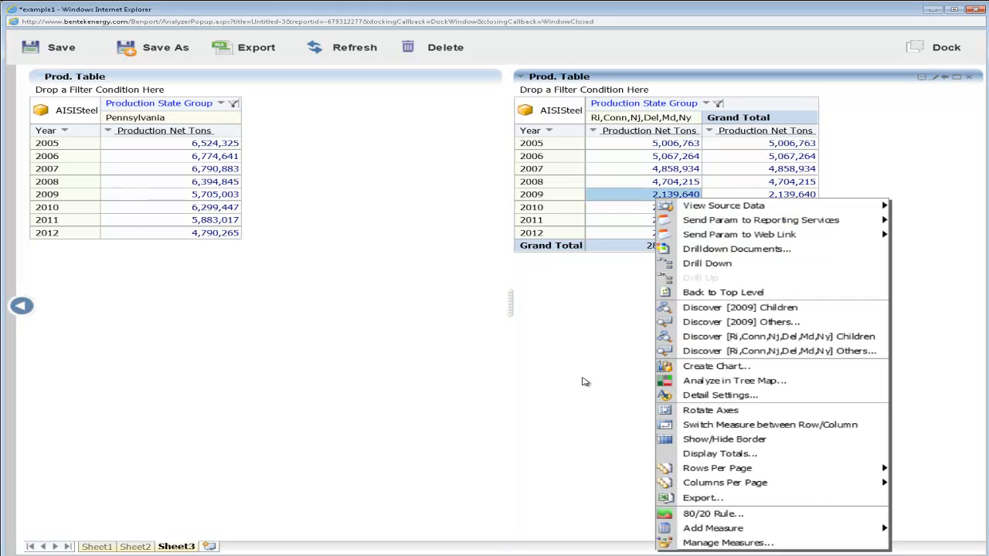
left_click(710, 453)
left_click(278, 535)
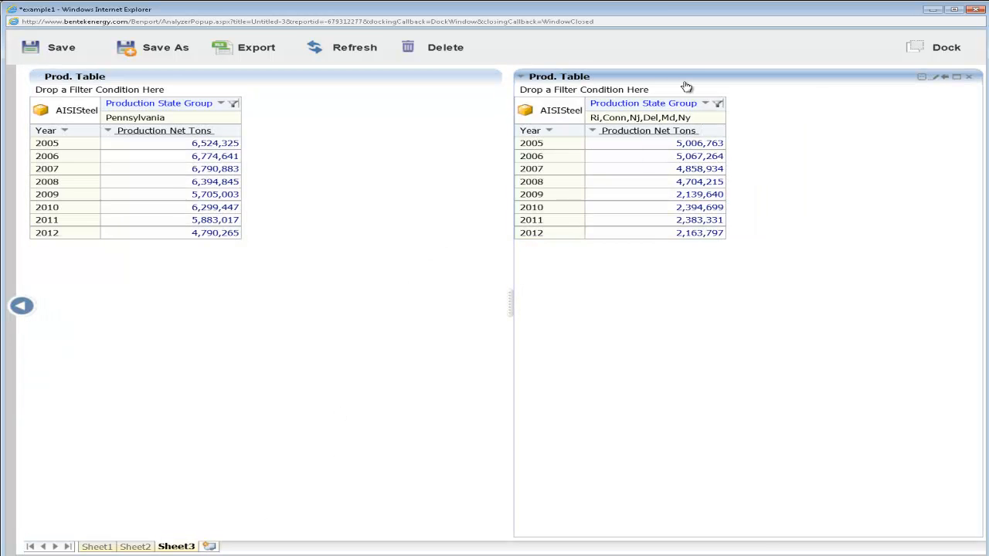
Duplicate the second Prod. Table as a third table and filter the copy's Production State Group to Va,Wva,Ga,Fl,Nc,Sc,La only.
left_click_drag(685, 80, 762, 111)
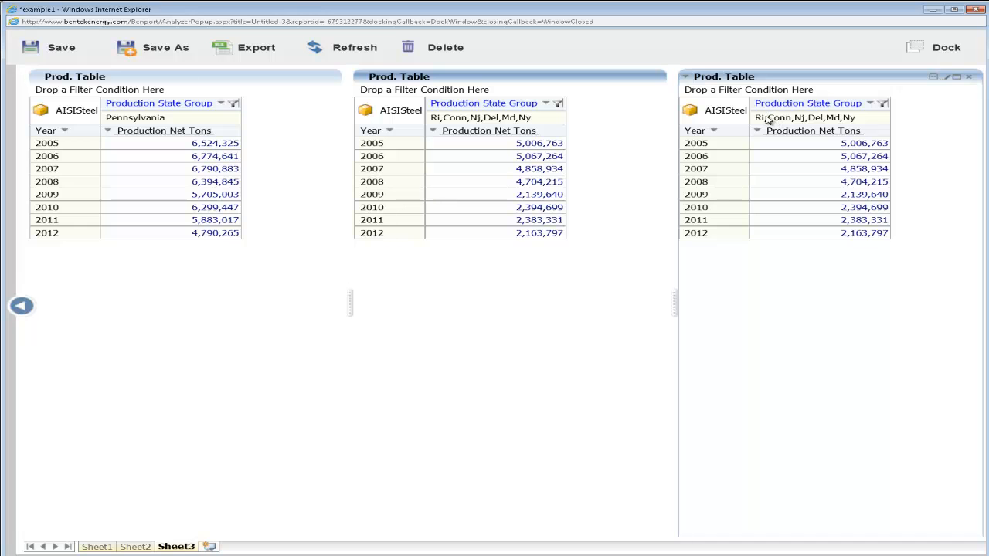
left_click(870, 104)
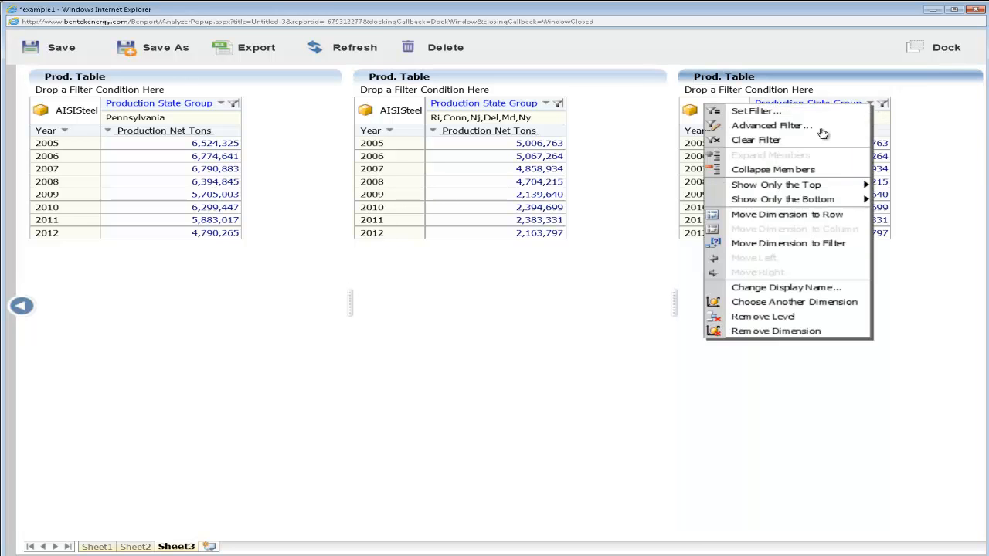
left_click(749, 113)
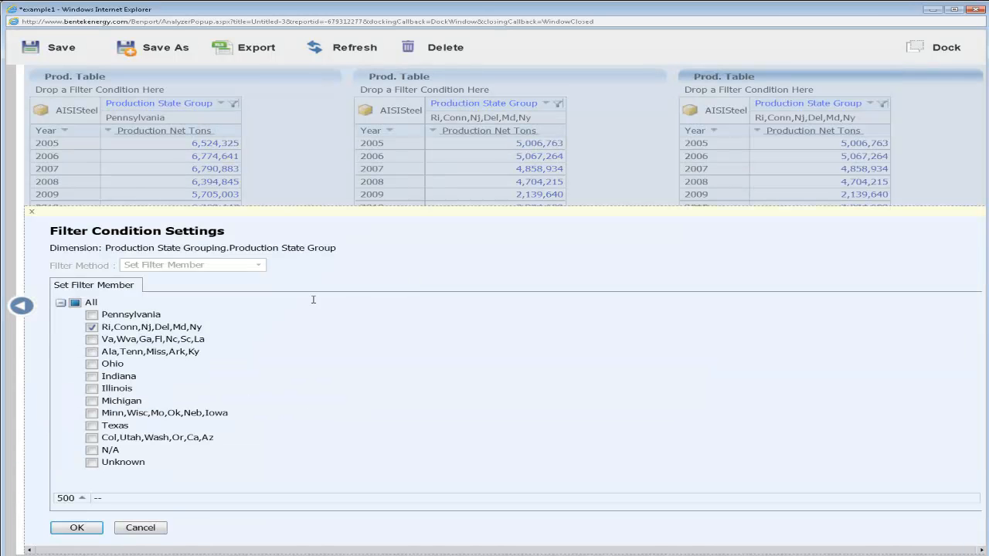
double_click(150, 340)
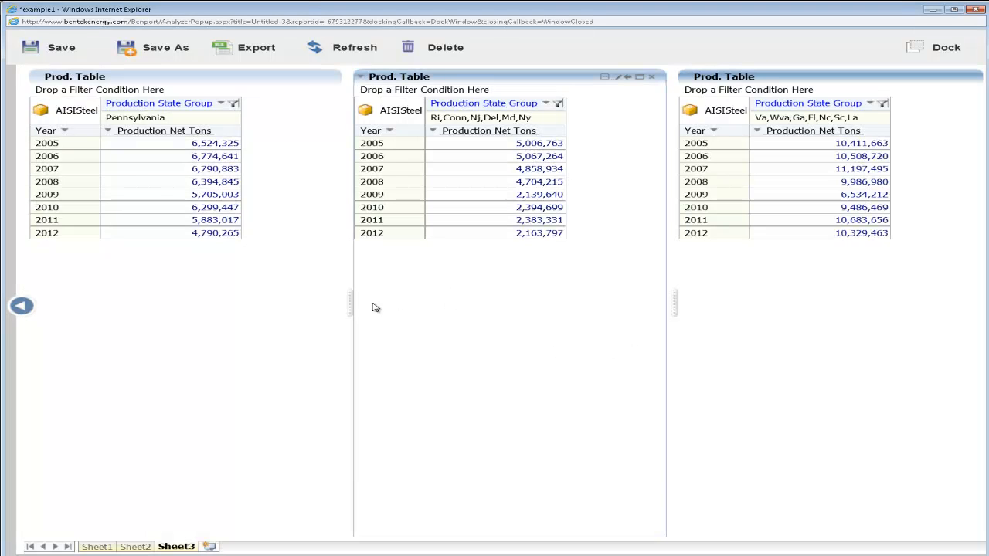
left_click_drag(351, 299, 343, 297)
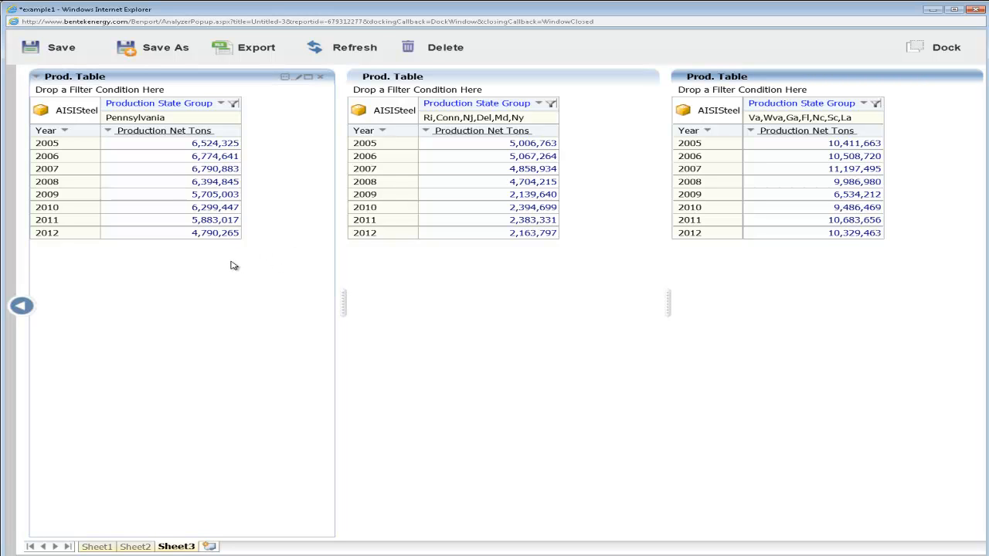
Create a basic column chart of the Pennsylvania table, positioned below it on Sheet3.
right_click(186, 182)
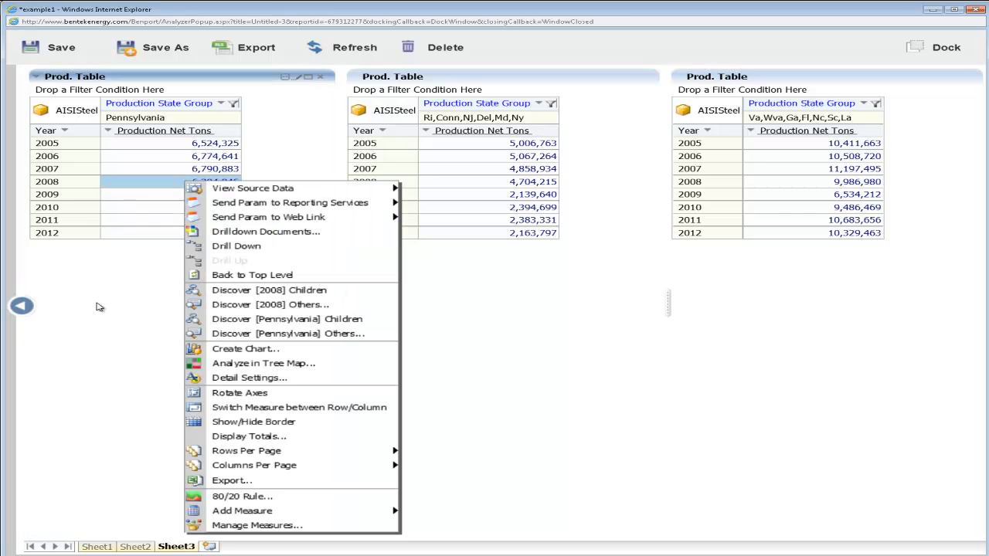
left_click(242, 349)
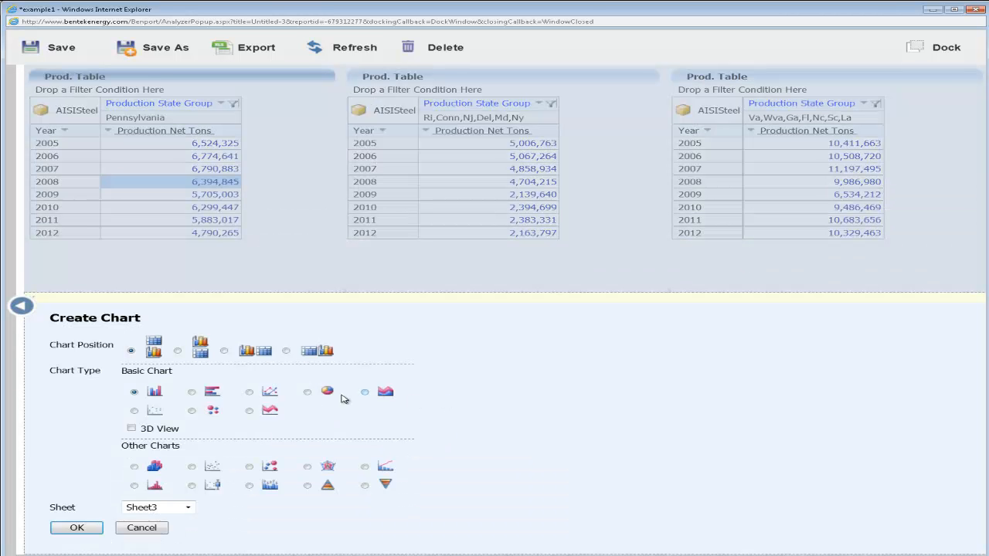
left_click(76, 528)
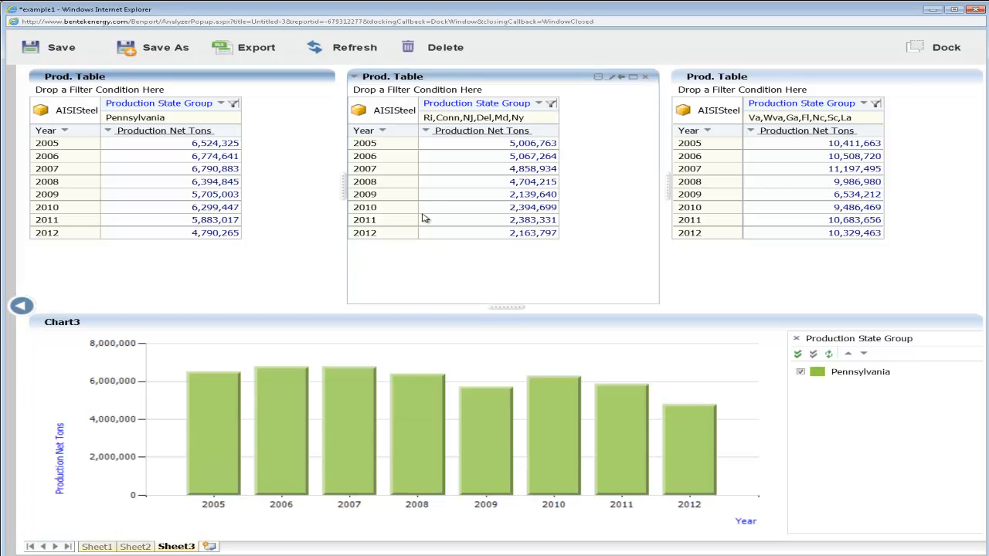
Create a chart of the Ri,Conn,Nj,Del,Md,Ny table with the default chart settings.
right_click(445, 193)
left_click(499, 360)
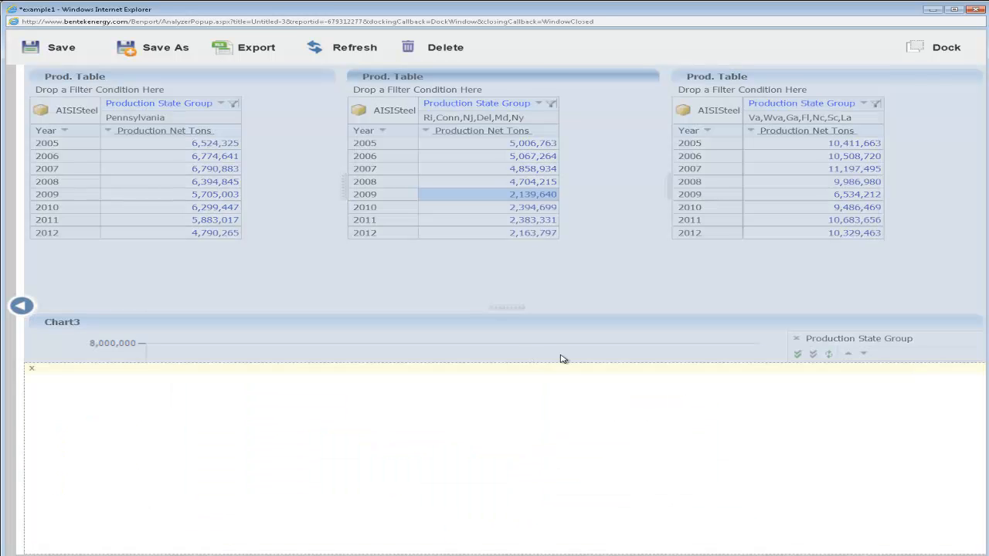
left_click(78, 528)
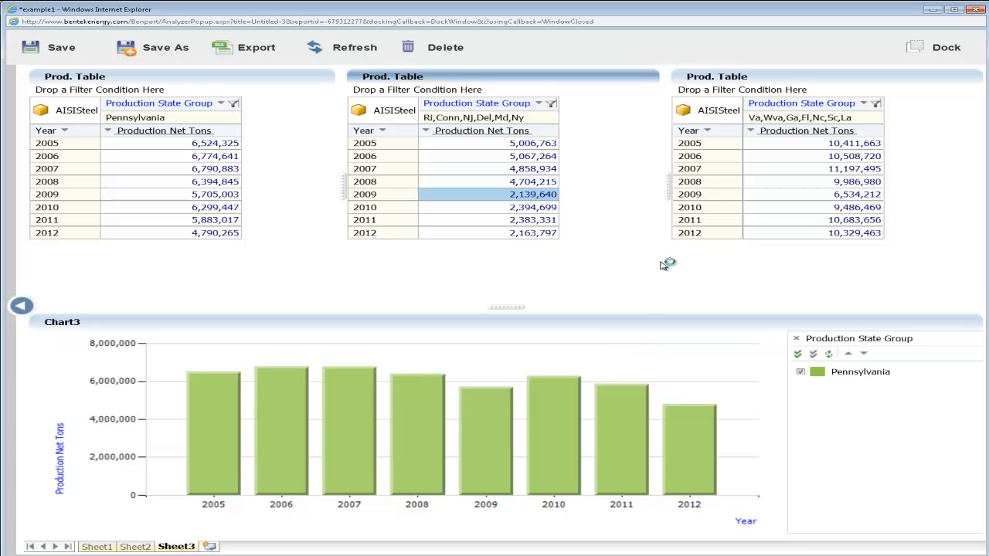
Create a chart of the Va,Wva,Ga,Fl,Nc,Sc,La table on Sheet3 with the default chart settings.
right_click(817, 170)
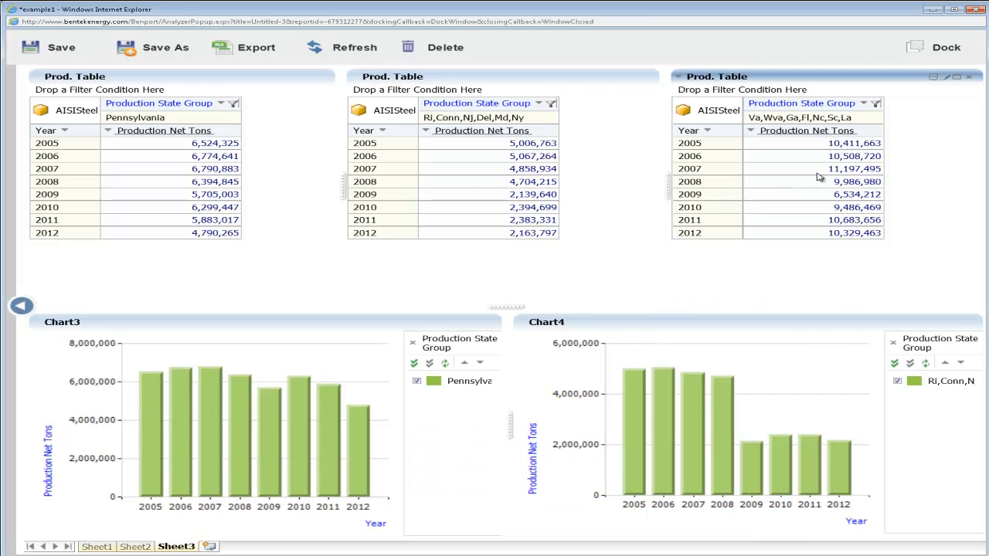
left_click(670, 343)
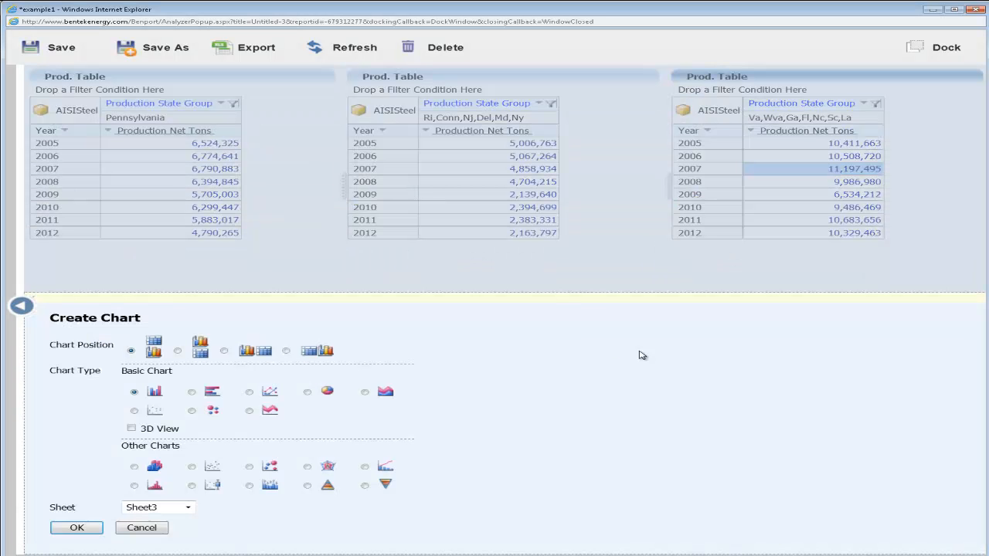
left_click(76, 528)
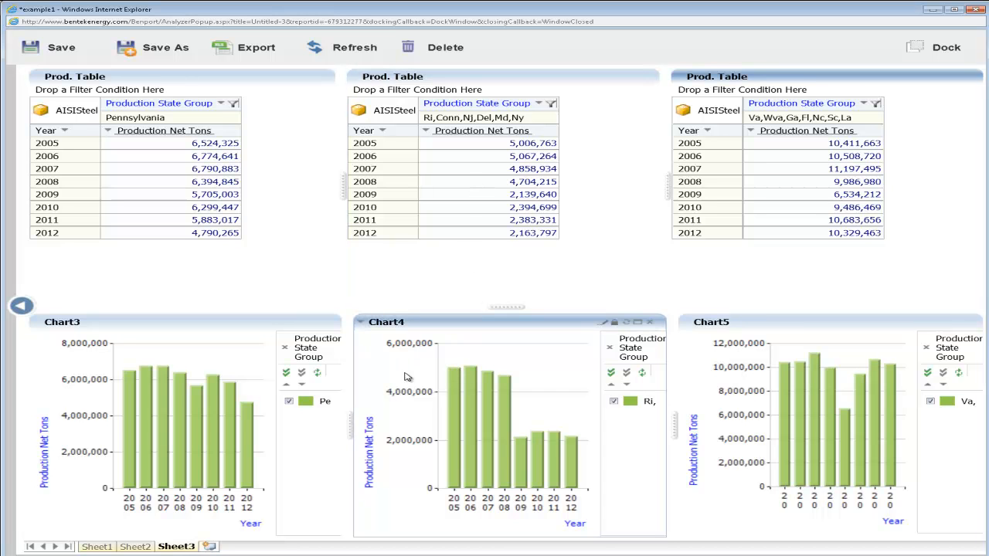
Hide the legends of all three charts and enlarge the chart row up to the tables, lining its dividers up with the table columns.
left_click(285, 347)
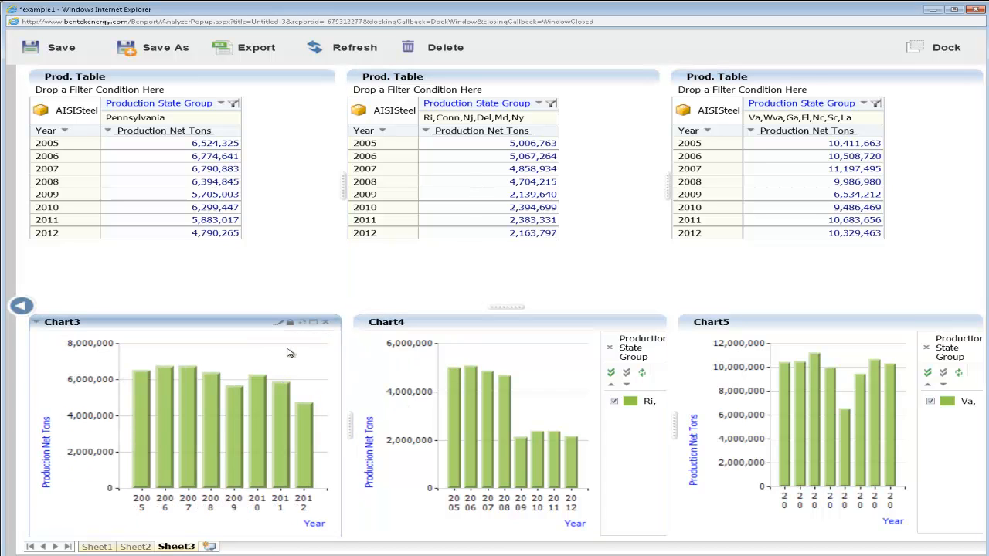
left_click(610, 348)
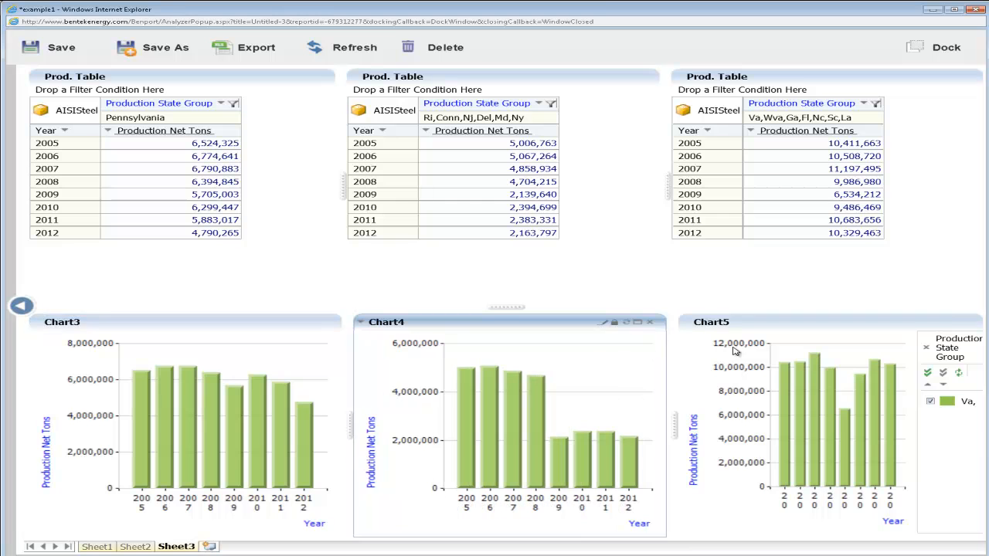
left_click(928, 351)
left_click_drag(511, 297, 510, 246)
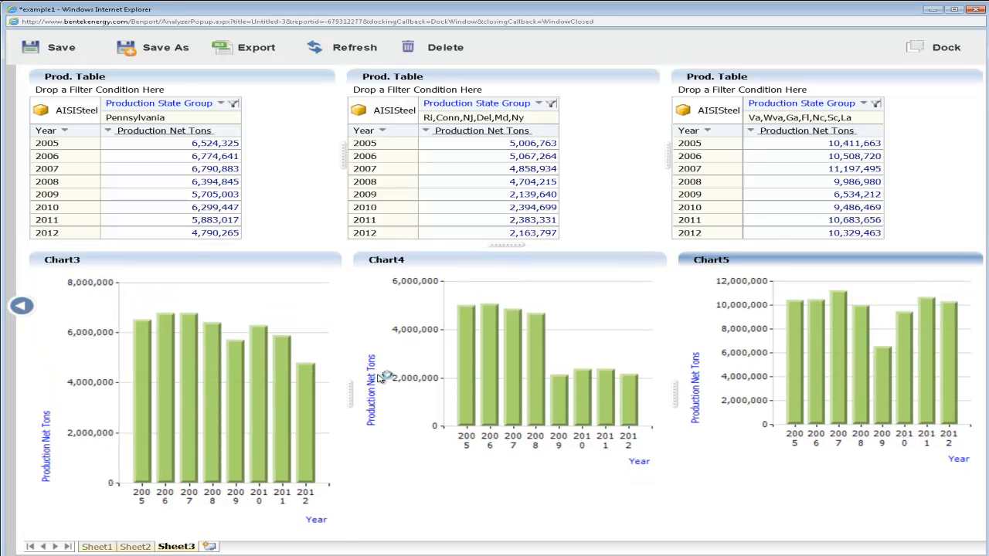
left_click_drag(345, 399, 344, 395)
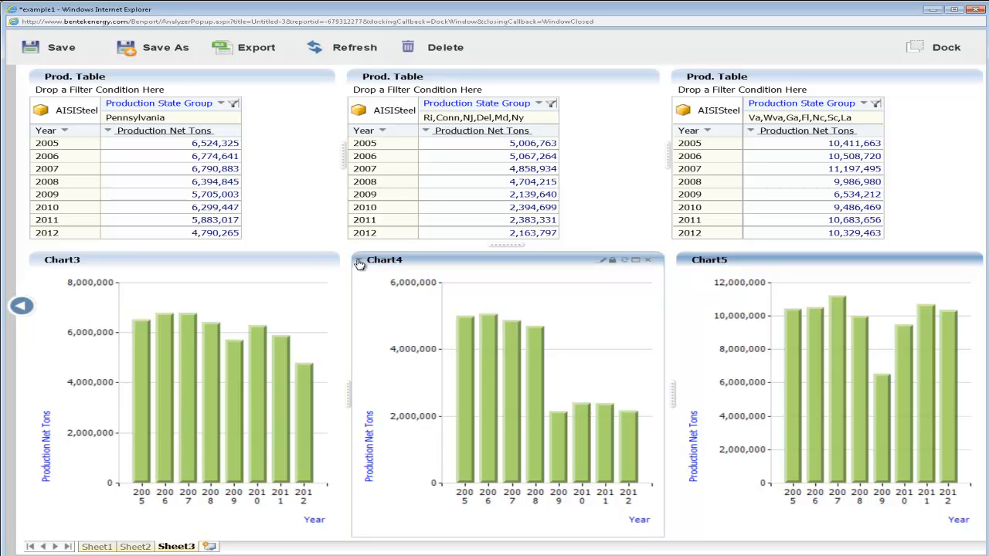
Turn on Display numbers in Chart4's detail settings.
left_click(358, 264)
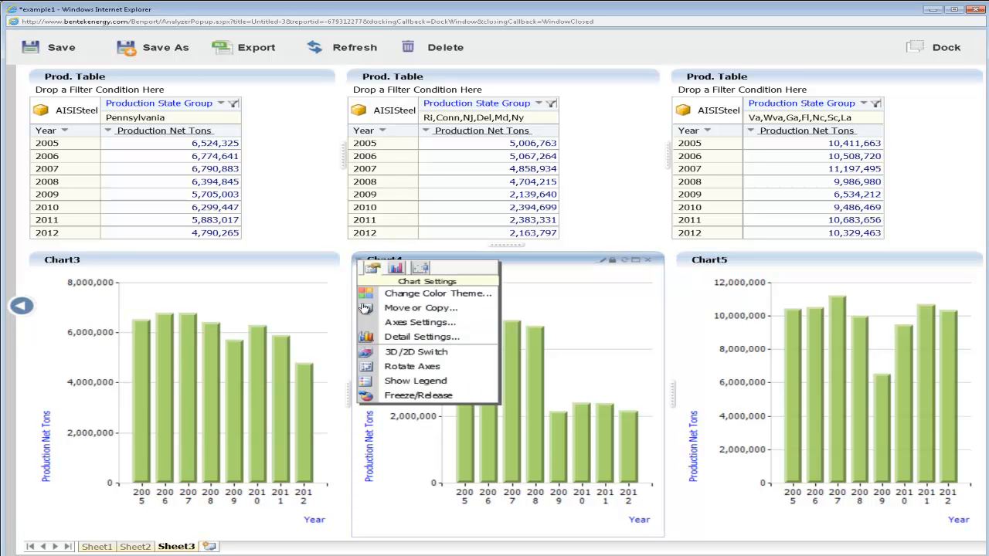
left_click(397, 337)
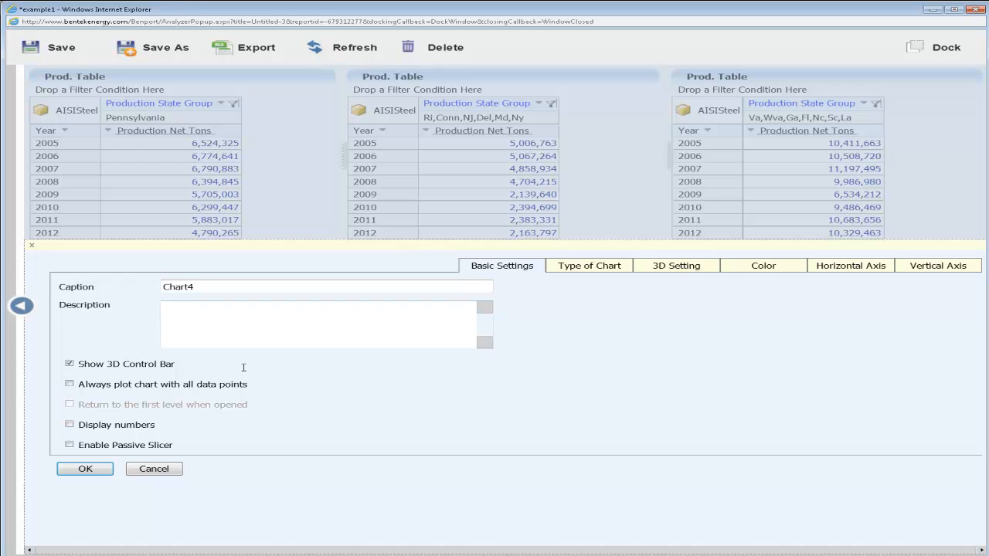
left_click(83, 429)
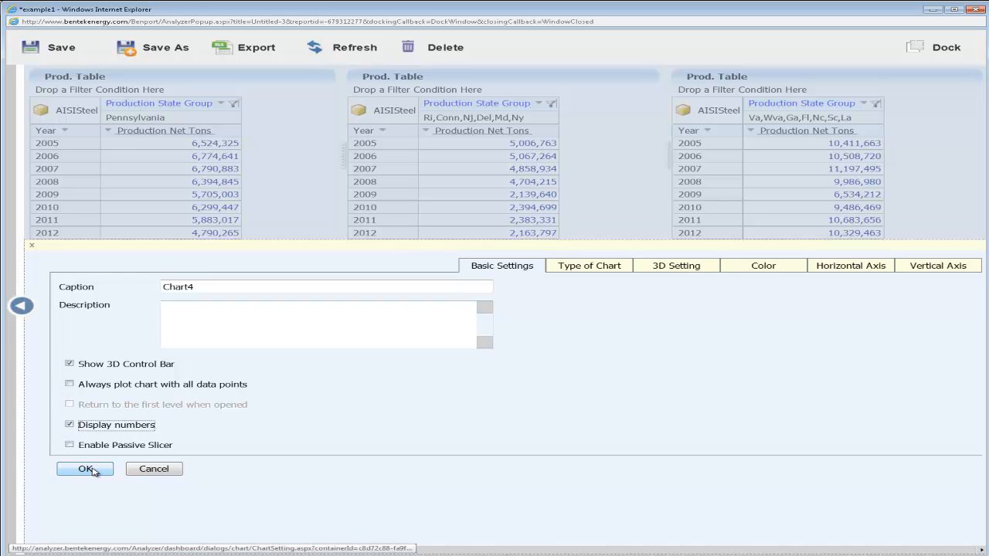
left_click(85, 469)
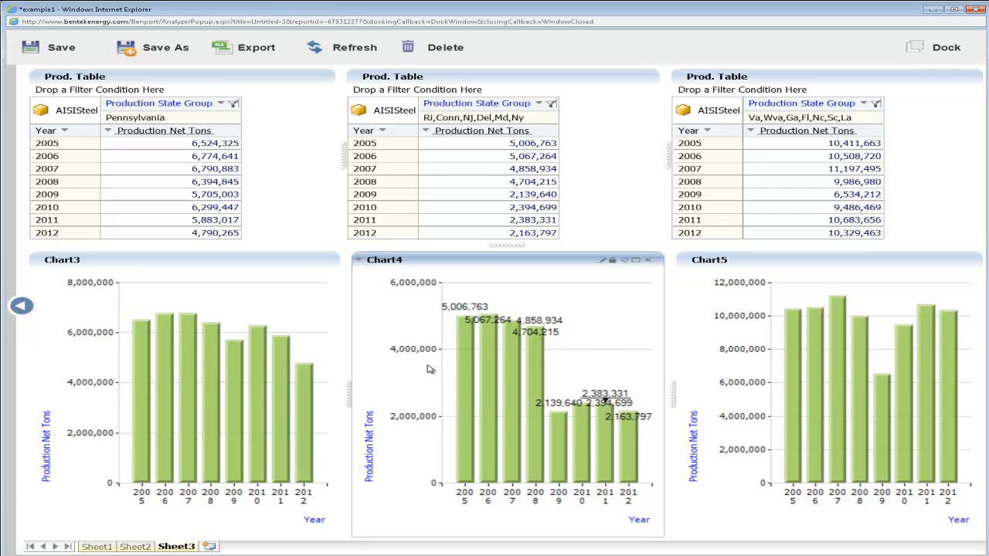
Delete Chart5 and the Va,Wva,Ga,Fl,Nc,Sc,La table it was based on.
left_click(971, 79)
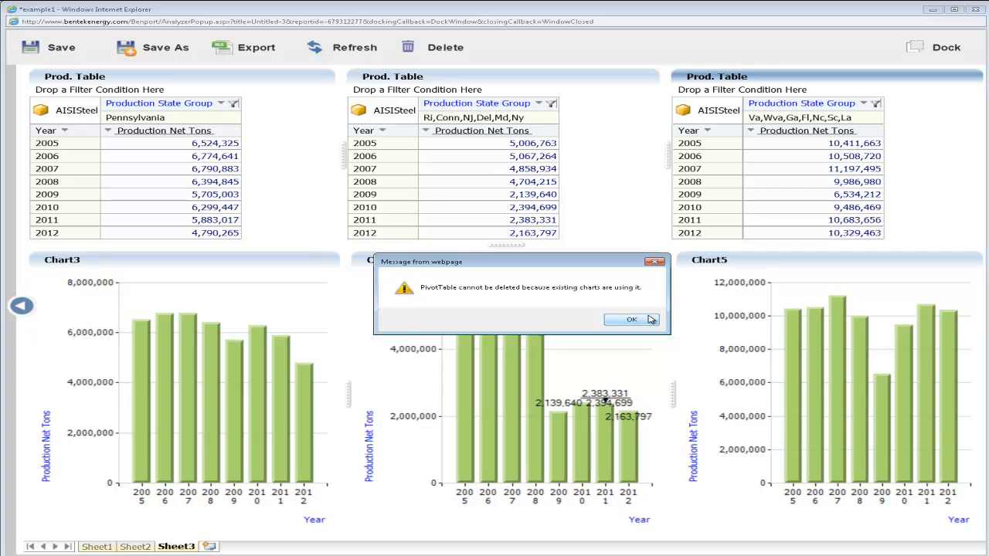
key("Return")
left_click(971, 262)
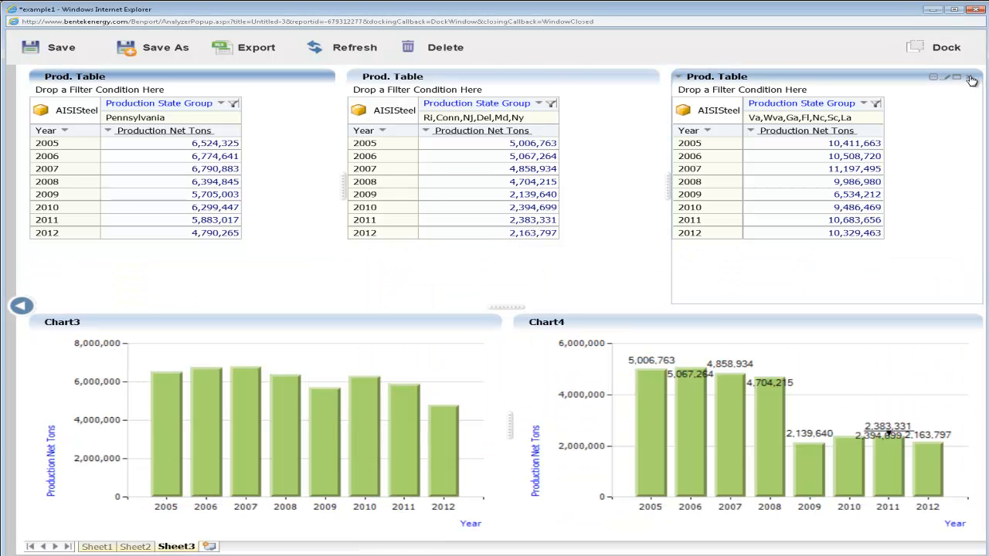
left_click(970, 78)
Enlarge the two remaining charts up to the tables and narrow the Pennsylvania table and Chart3 to matching widths.
left_click_drag(511, 296, 507, 253)
left_click_drag(511, 160, 454, 160)
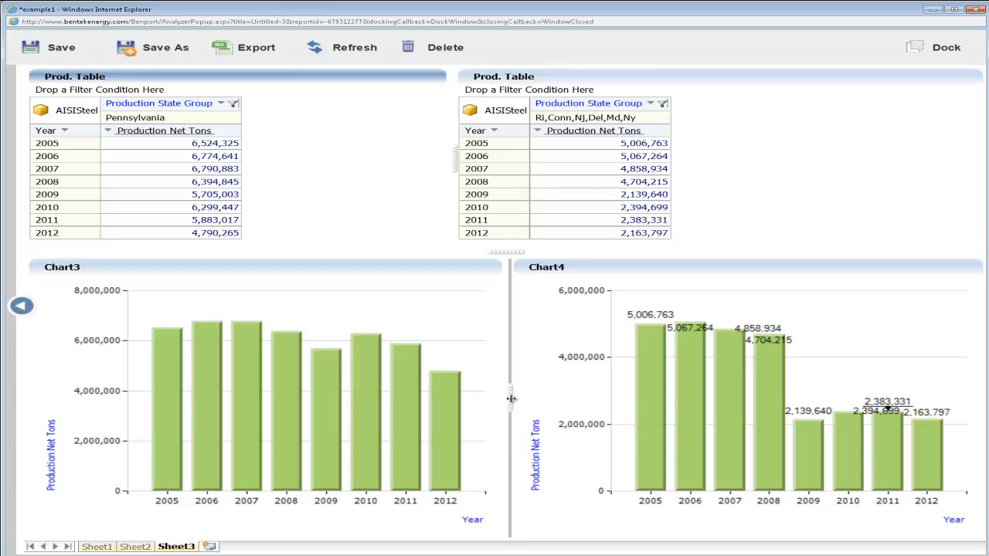
left_click_drag(506, 396, 462, 400)
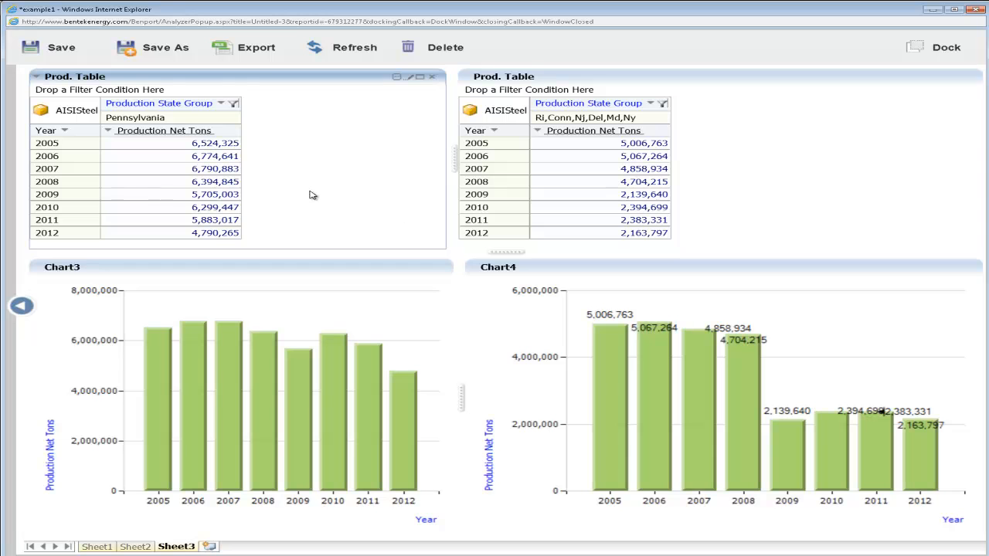
Change the caption of the Pennsylvania table to Prod. Table no 1 in its detail settings.
left_click(36, 80)
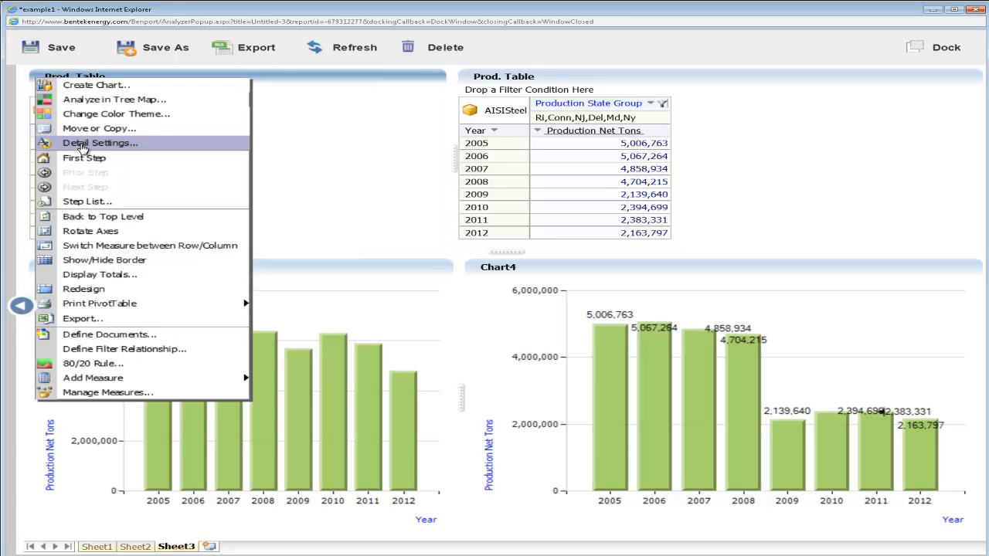
left_click(78, 137)
left_click(281, 408)
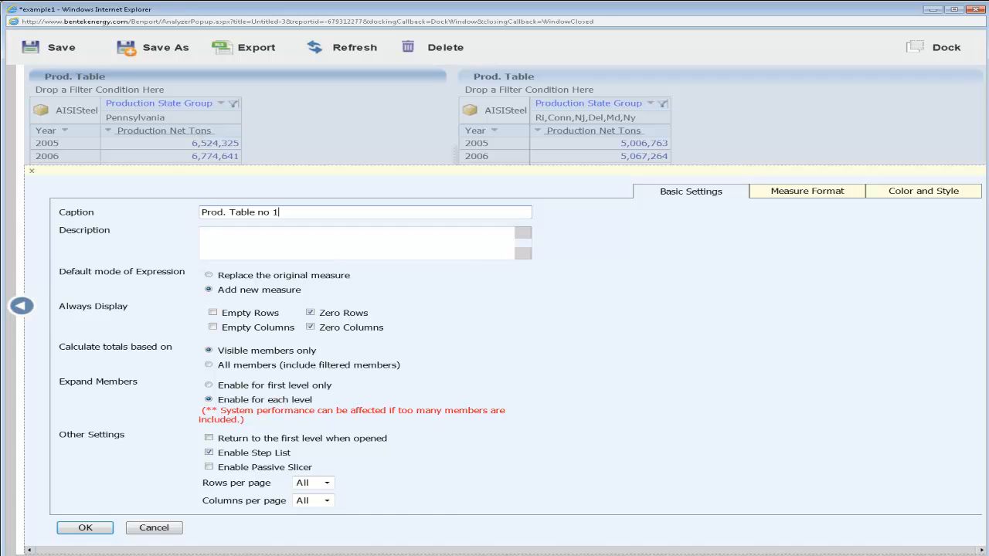
left_click(85, 528)
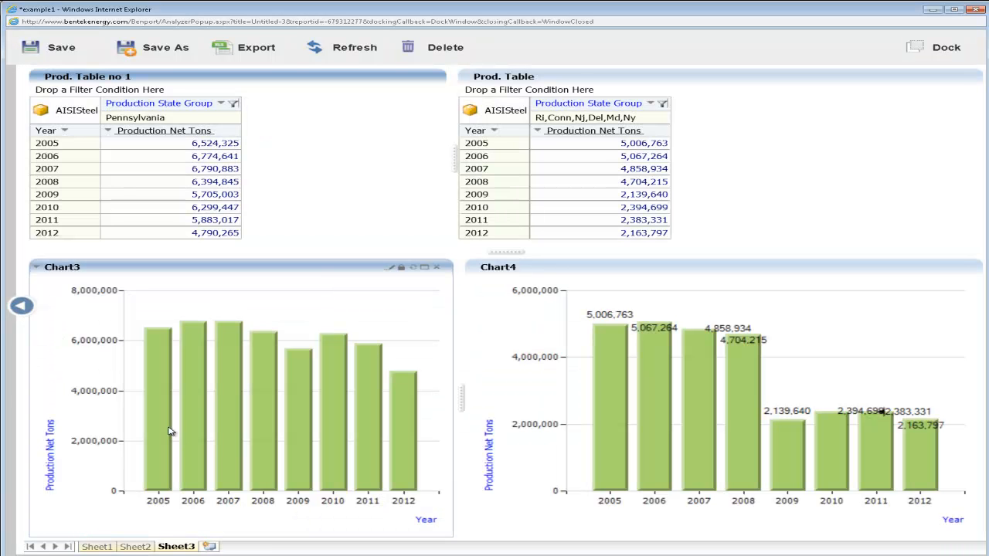
Set the filter scope of Sheet1's ReportFilter1 to Specified Parts, covering only the first Prod. Table and Prod. Table no 1.
left_click(97, 547)
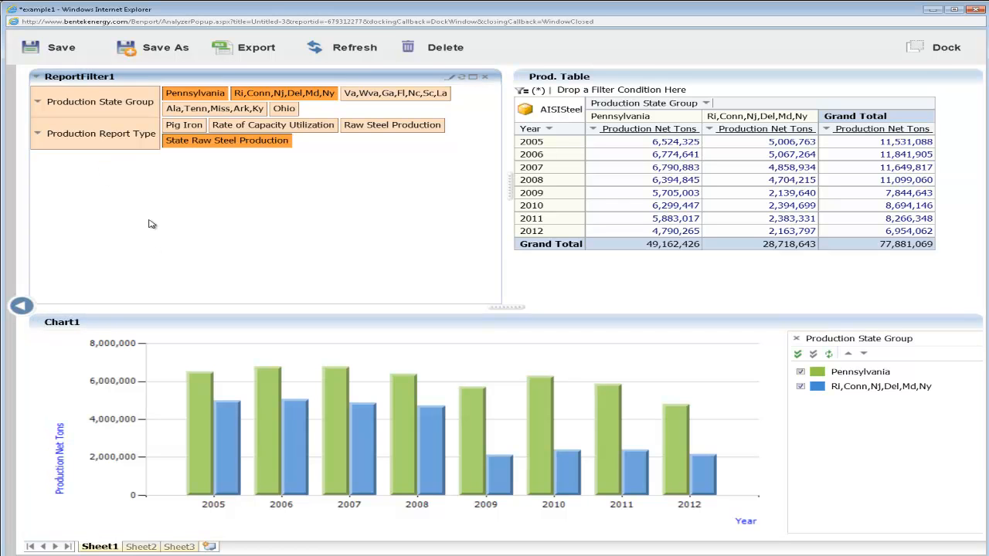
left_click(37, 80)
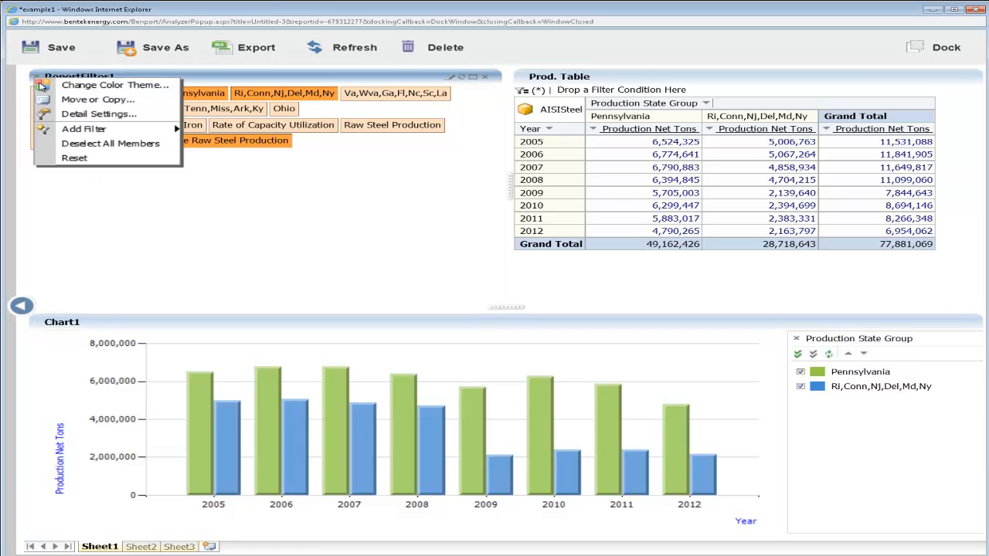
left_click(96, 114)
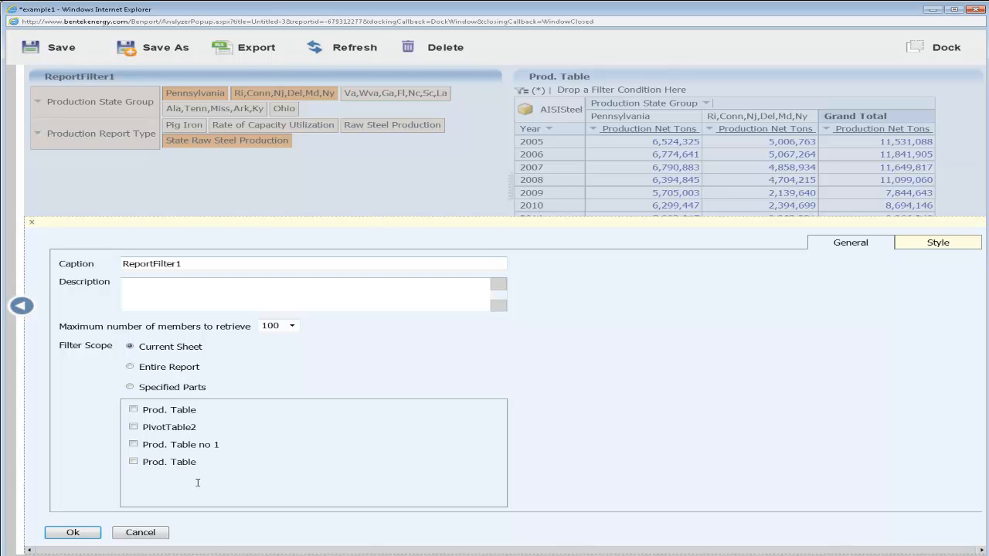
left_click(150, 387)
left_click(142, 411)
left_click(139, 429)
left_click(135, 445)
left_click(149, 429)
left_click(74, 532)
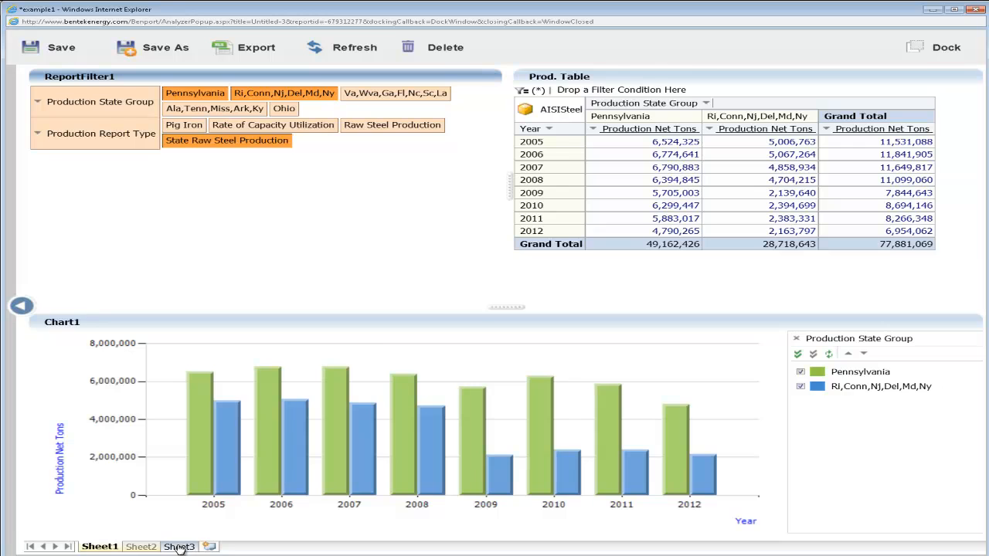
Clear the Production State Group filter of Prod. Table no 1 on Sheet3.
left_click(179, 547)
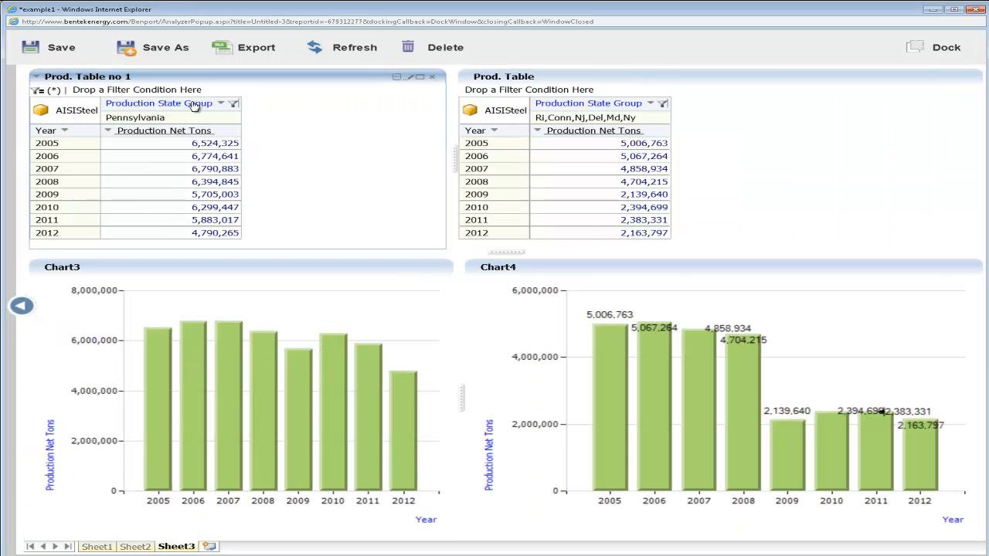
left_click(221, 103)
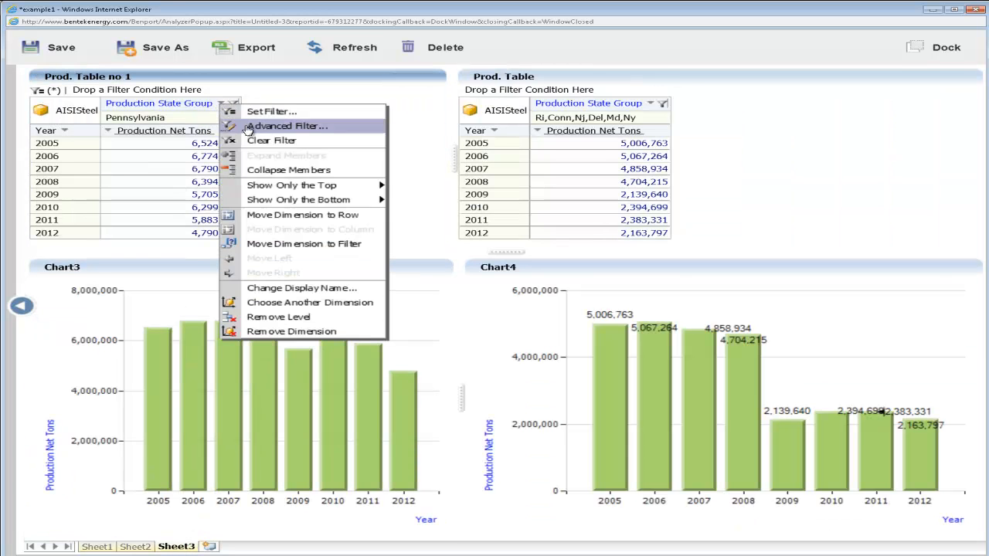
left_click(263, 140)
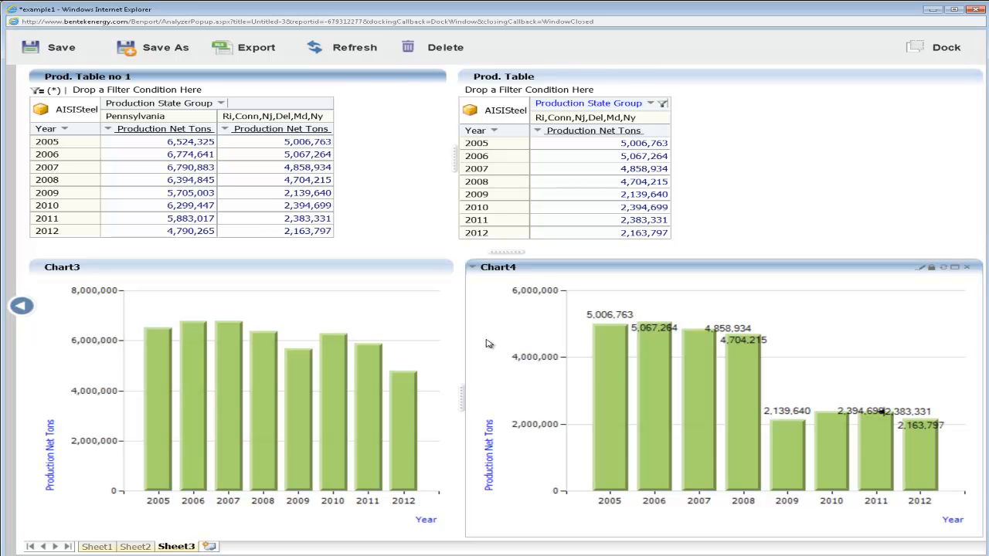
Save the report and export it as an .xls file opened directly in Microsoft Excel.
left_click(66, 46)
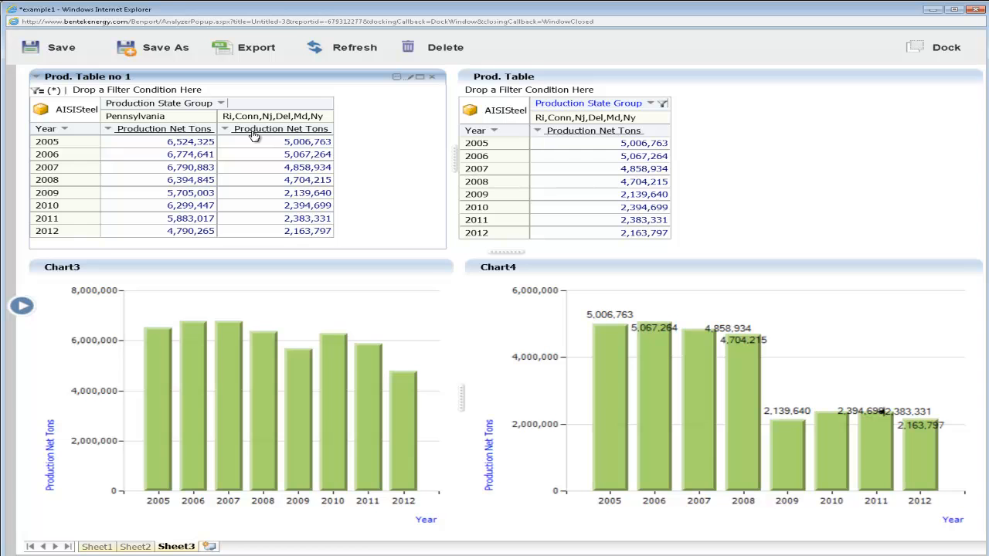
left_click(260, 54)
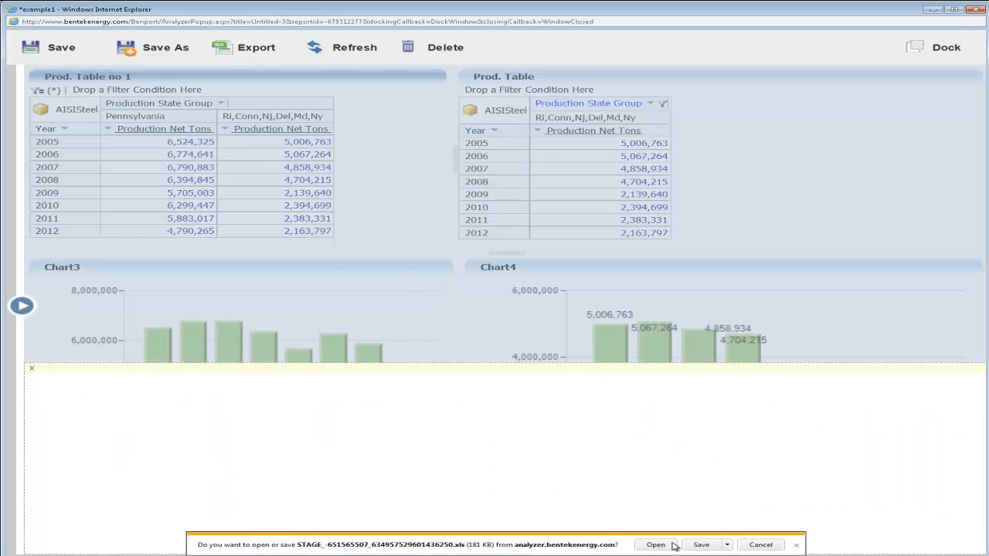
left_click(656, 542)
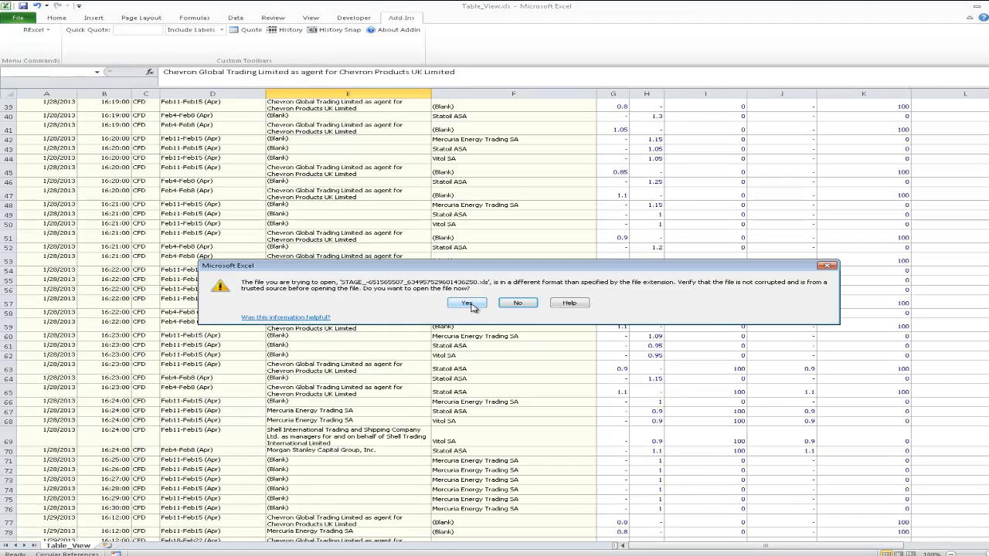
left_click(468, 303)
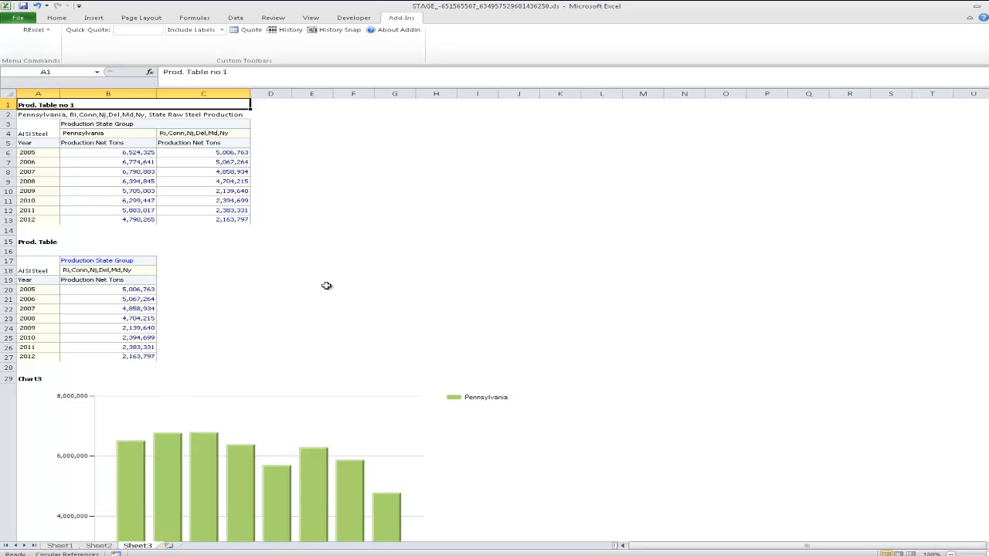
Examine the exported tables and charts on the workbook's Sheet3 and return to the example1 report in Internet Explorer.
left_click(589, 253)
left_click_drag(47, 123, 178, 221)
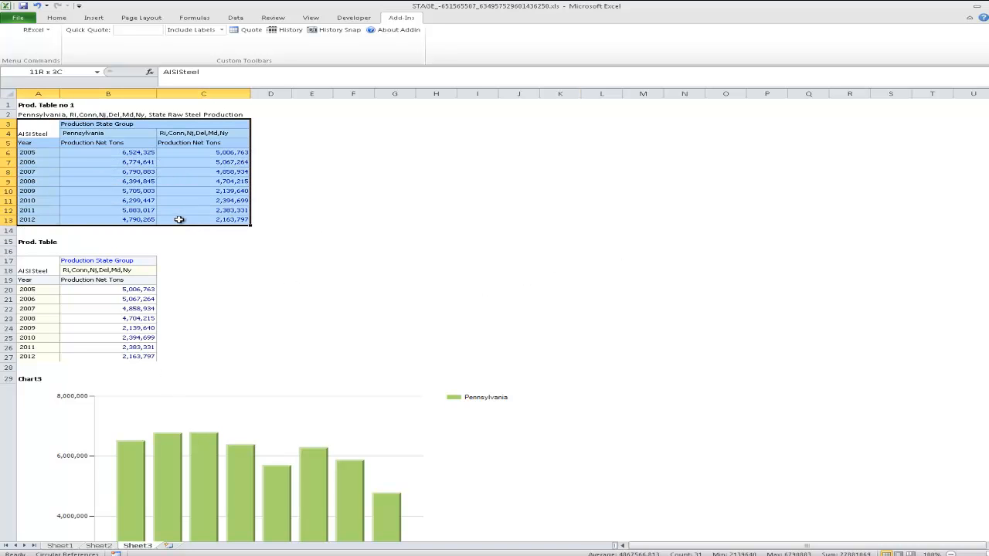
left_click(520, 289)
left_click_drag(988, 145, 988, 239)
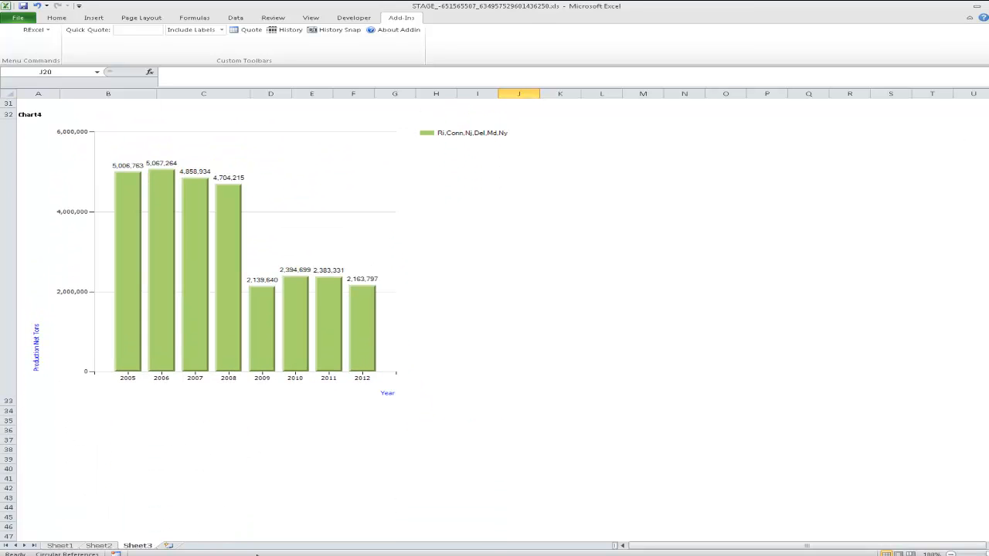
left_click(337, 555)
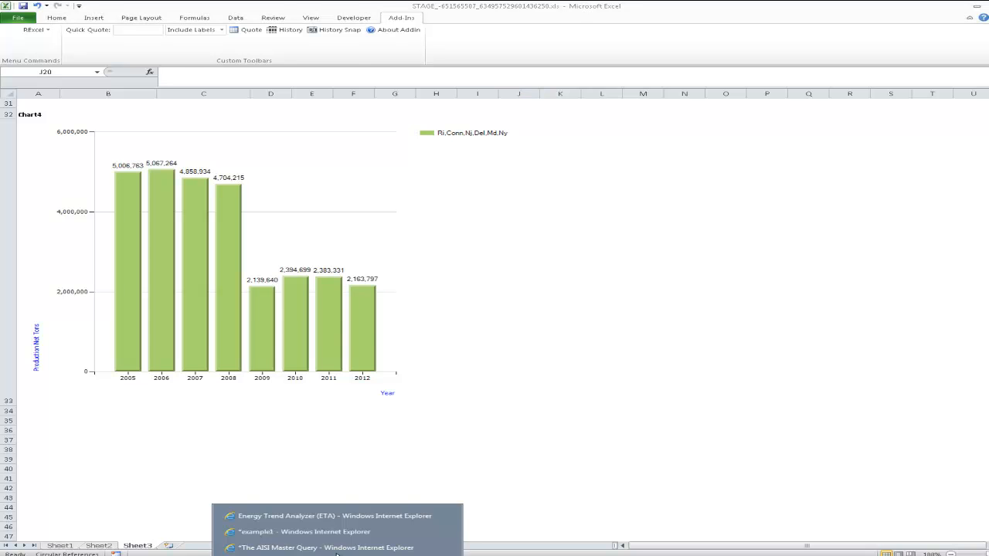
left_click(316, 532)
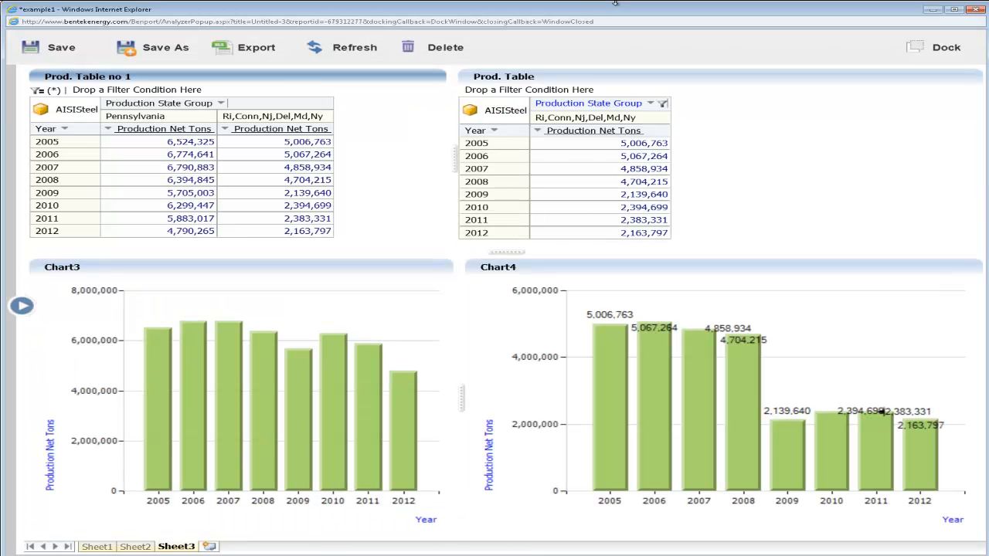